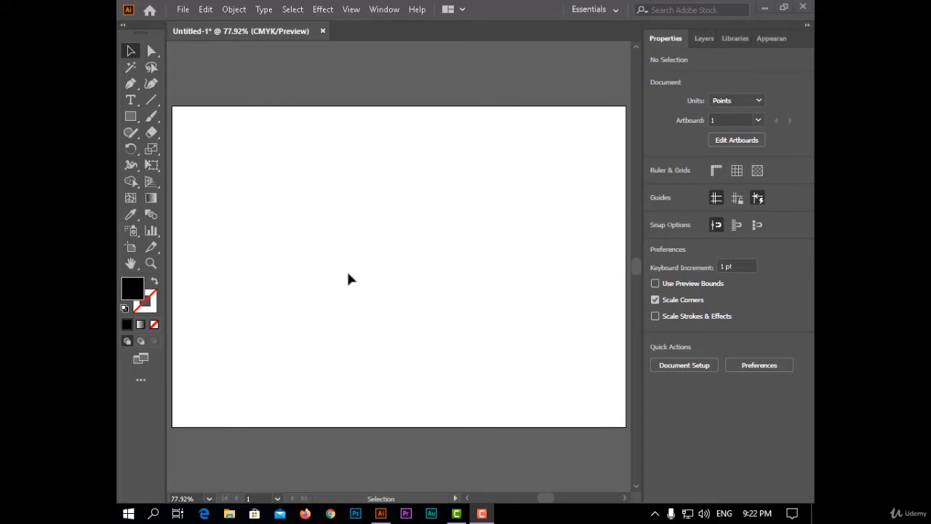
Step: Create an area-type frame about 458 pt wide and 249 pt high with placeholder text in the upper middle of the artboard
{"action": "left_click", "coordinate": [130, 99]}
{"action": "left_click_drag", "start_coordinate": [293, 163], "coordinate": [540, 298]}
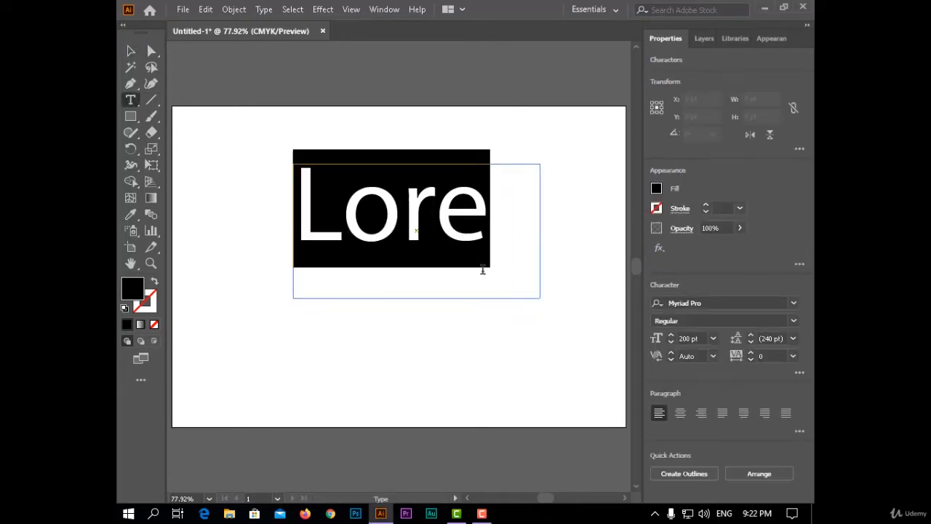
{"action": "left_click", "coordinate": [130, 51]}
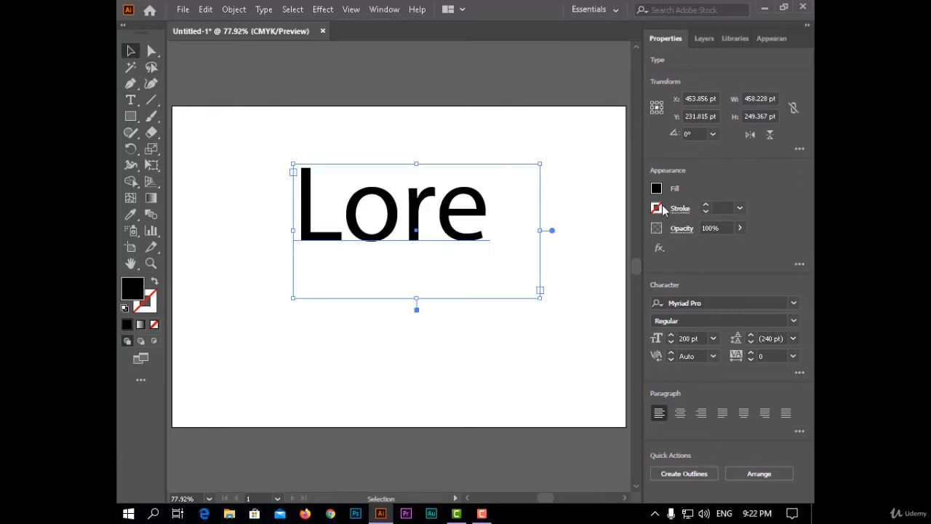
Step: Give the placeholder text an orange stroke and increase its weight to 6 pt
{"action": "left_click", "coordinate": [662, 209]}
{"action": "left_click", "coordinate": [633, 259]}
{"action": "left_click", "coordinate": [706, 207]}
{"action": "left_click", "coordinate": [706, 207]}
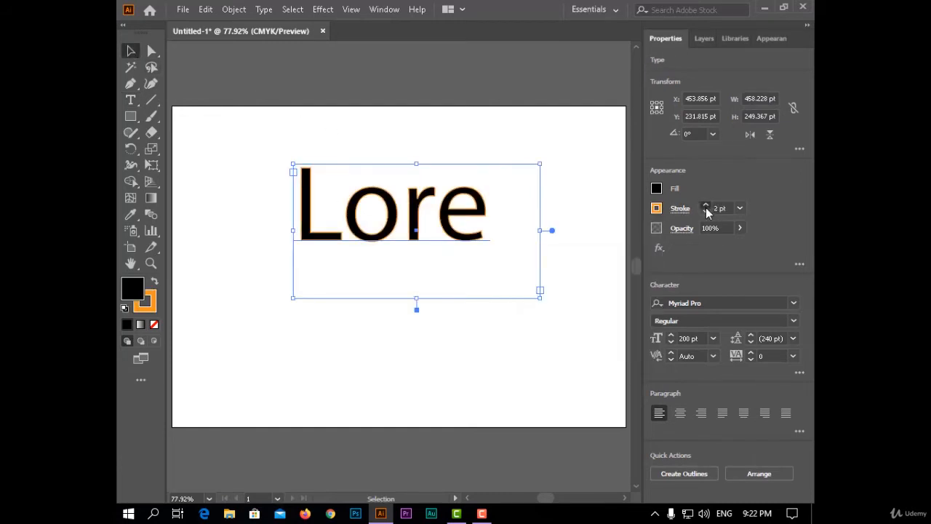
{"action": "left_click", "coordinate": [706, 207]}
{"action": "left_click", "coordinate": [705, 207]}
{"action": "left_click", "coordinate": [705, 207]}
{"action": "left_click", "coordinate": [706, 207]}
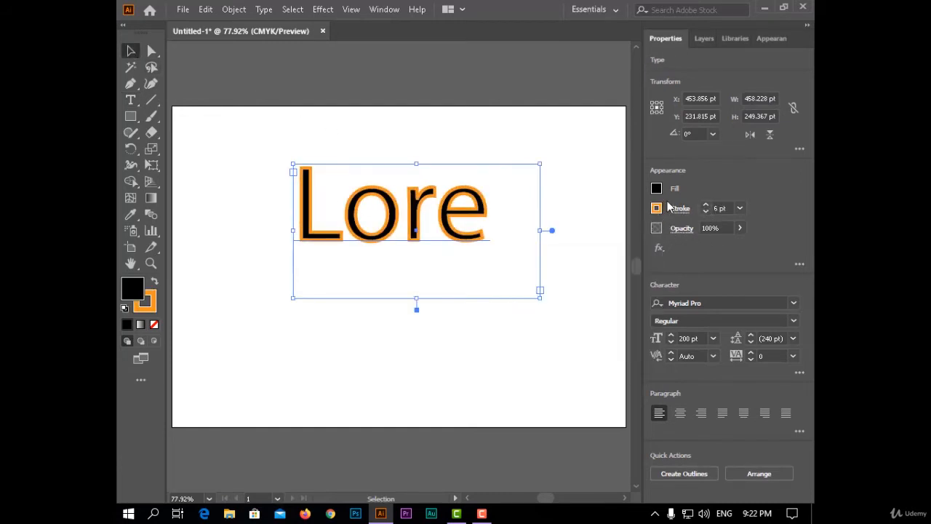
Step: Reduce the text's stroke weight to zero so only the black fill remains
{"action": "left_click", "coordinate": [707, 211]}
{"action": "left_click", "coordinate": [706, 211]}
{"action": "left_click", "coordinate": [706, 210]}
{"action": "left_click", "coordinate": [706, 211]}
{"action": "left_click", "coordinate": [706, 211]}
{"action": "left_click", "coordinate": [706, 211]}
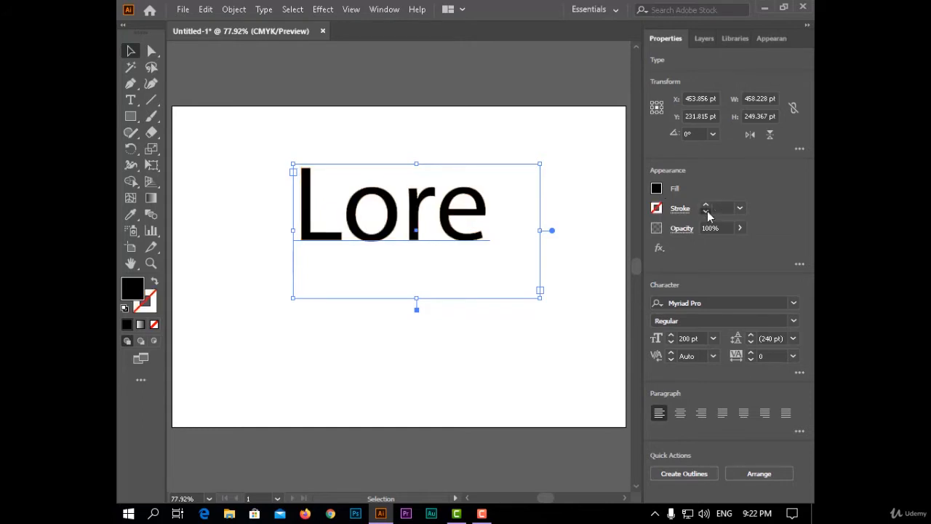
Step: Move the text frame slightly lower and start an Offset Path effect on it with the preview enabled
{"action": "left_click_drag", "start_coordinate": [310, 213], "coordinate": [305, 235]}
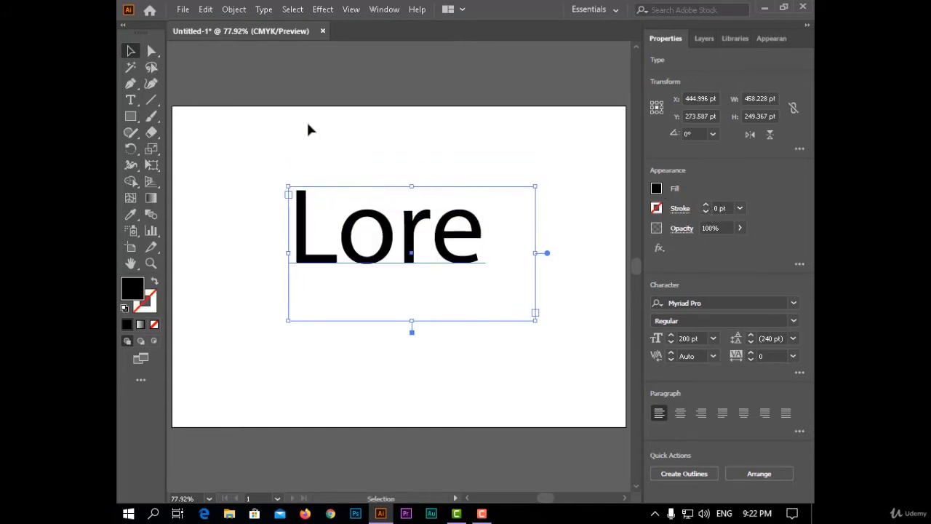
{"action": "left_click", "coordinate": [320, 9]}
{"action": "mouse_move", "coordinate": [432, 131]}
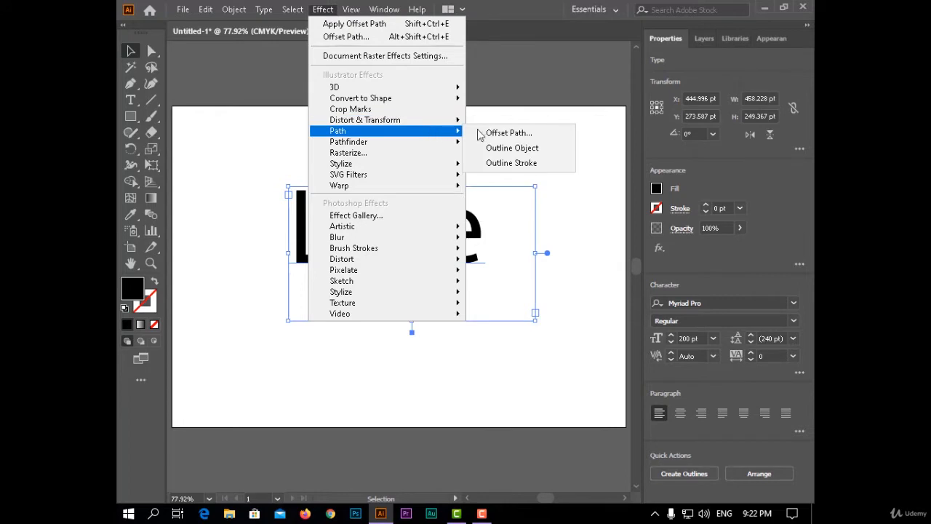
{"action": "left_click", "coordinate": [499, 133]}
{"action": "left_click_drag", "start_coordinate": [611, 109], "coordinate": [603, 81]}
{"action": "left_click", "coordinate": [601, 187]}
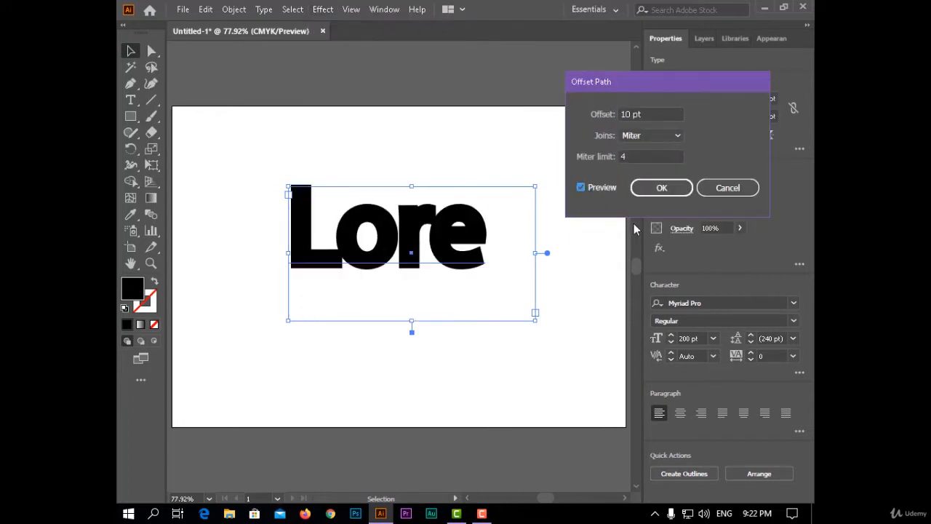
Step: Preview larger and smaller offset amounts on the text, going down to negative values such as -3 pt
{"action": "left_click", "coordinate": [647, 112]}
{"action": "key", "text": "Down"}
{"action": "key", "text": "Down"}
{"action": "key", "text": "Down"}
{"action": "key", "text": "Down"}
{"action": "key", "text": "Down"}
{"action": "key", "text": "Down"}
{"action": "key", "text": "Down"}
{"action": "key", "text": "Down"}
{"action": "key", "text": "Down"}
{"action": "key", "text": "Down"}
{"action": "key", "text": "Down"}
{"action": "key", "text": "Down"}
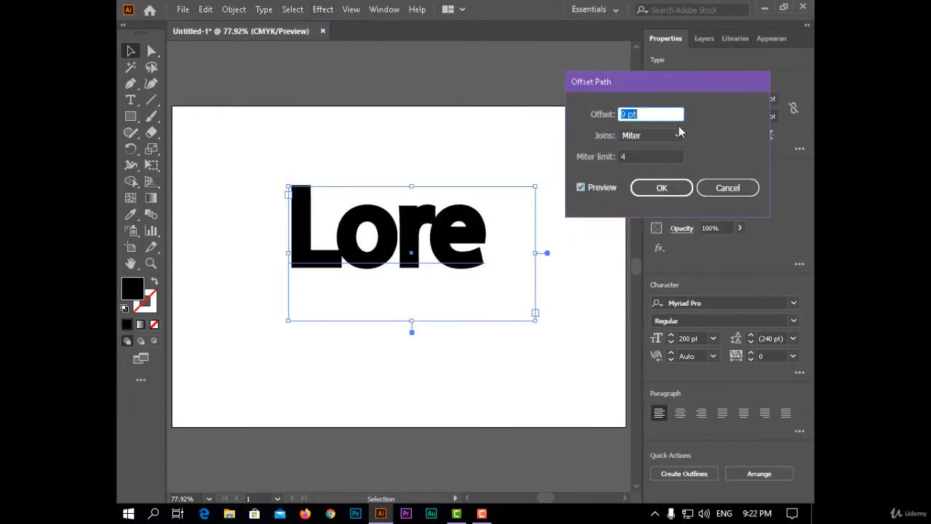
{"action": "key", "text": "Up"}
{"action": "key", "text": "Up"}
{"action": "key", "text": "Up"}
{"action": "key", "text": "Up"}
{"action": "key", "text": "Up"}
{"action": "key", "text": "Up"}
{"action": "key", "text": "Up"}
{"action": "key", "text": "Up"}
{"action": "key", "text": "Up"}
{"action": "key", "text": "Down"}
{"action": "key", "text": "Down"}
{"action": "key", "text": "Down"}
{"action": "key", "text": "Down"}
{"action": "key", "text": "Down"}
{"action": "key", "text": "Down"}
{"action": "key", "text": "Down"}
{"action": "key", "text": "Down"}
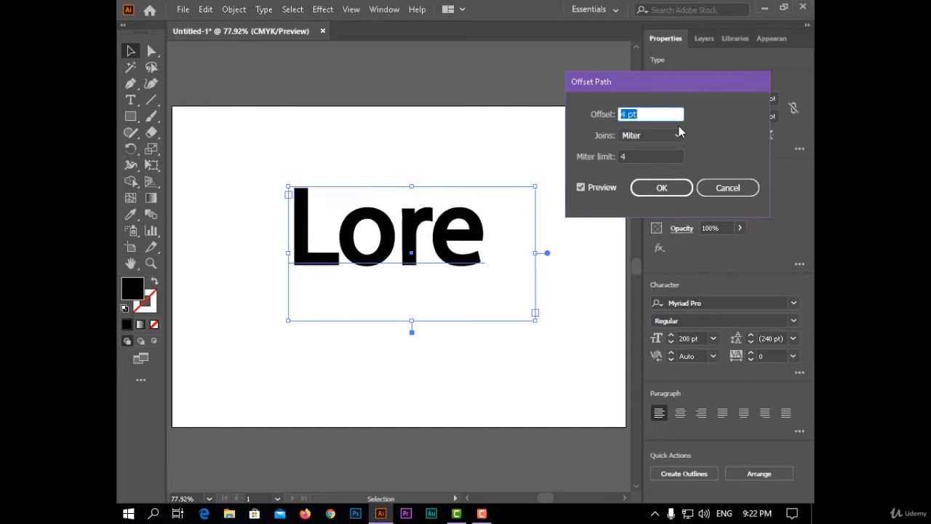
{"action": "key", "text": "Down"}
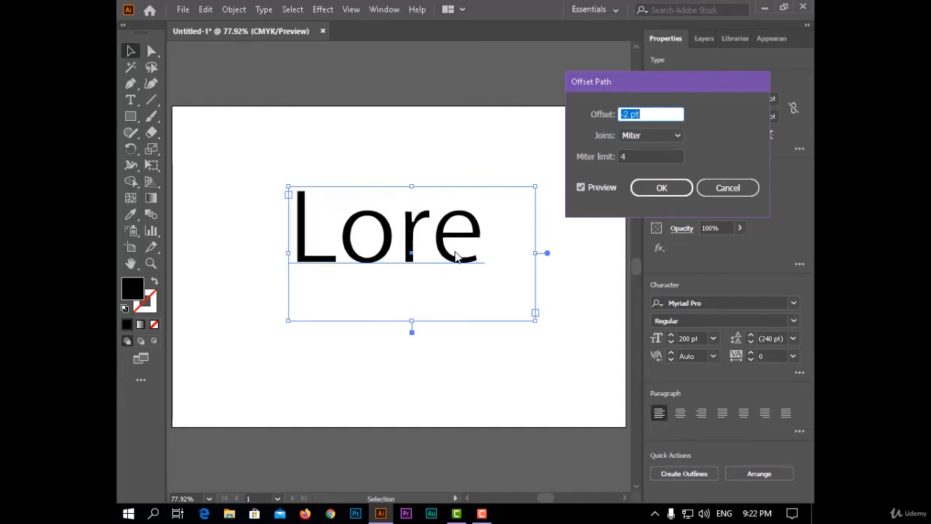
{"action": "key", "text": "Up"}
{"action": "key", "text": "Up"}
{"action": "key", "text": "Up"}
{"action": "key", "text": "Up"}
{"action": "key", "text": "Up"}
{"action": "key", "text": "Down"}
{"action": "key", "text": "Down"}
{"action": "key", "text": "Down"}
{"action": "key", "text": "Down"}
{"action": "key", "text": "Down"}
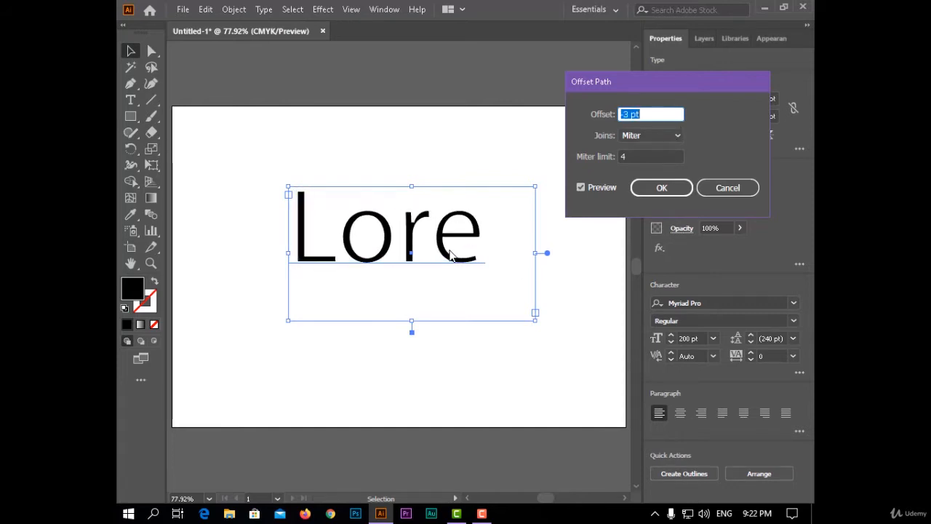
Step: Set the text's path offset to 3 pt
{"action": "key", "text": "Up"}
{"action": "key", "text": "Up"}
{"action": "key", "text": "Up"}
{"action": "key", "text": "Up"}
{"action": "key", "text": "Up"}
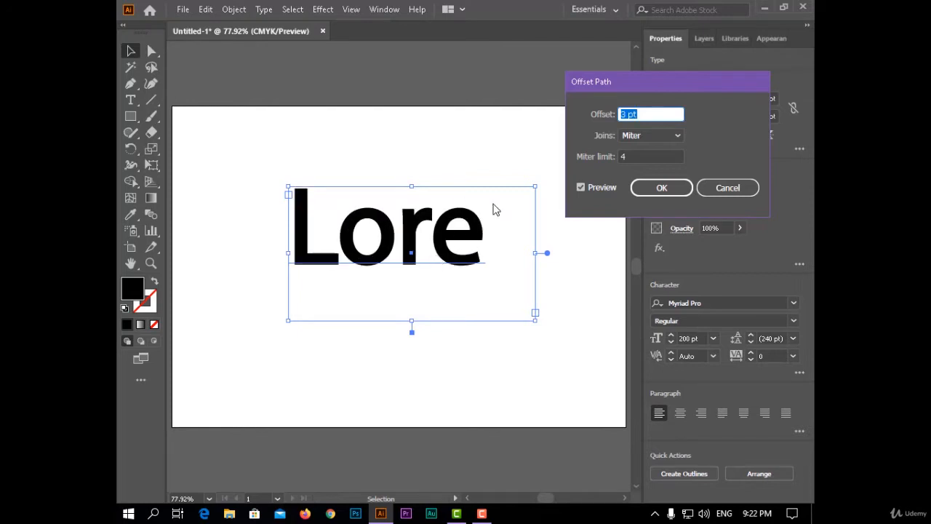
Step: Preview Round joins, change the joins to Bevel and apply the Offset Path effect
{"action": "left_click", "coordinate": [644, 135]}
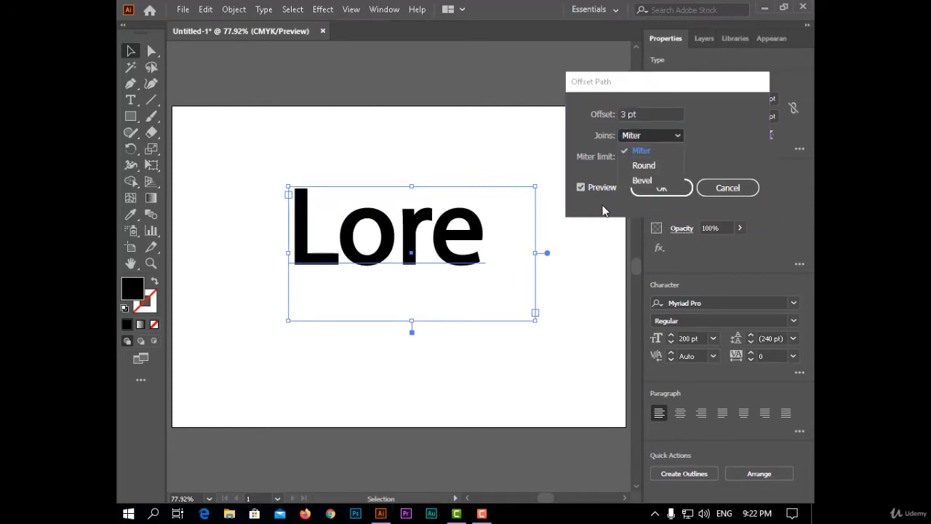
{"action": "left_click", "coordinate": [644, 165]}
{"action": "left_click", "coordinate": [636, 141]}
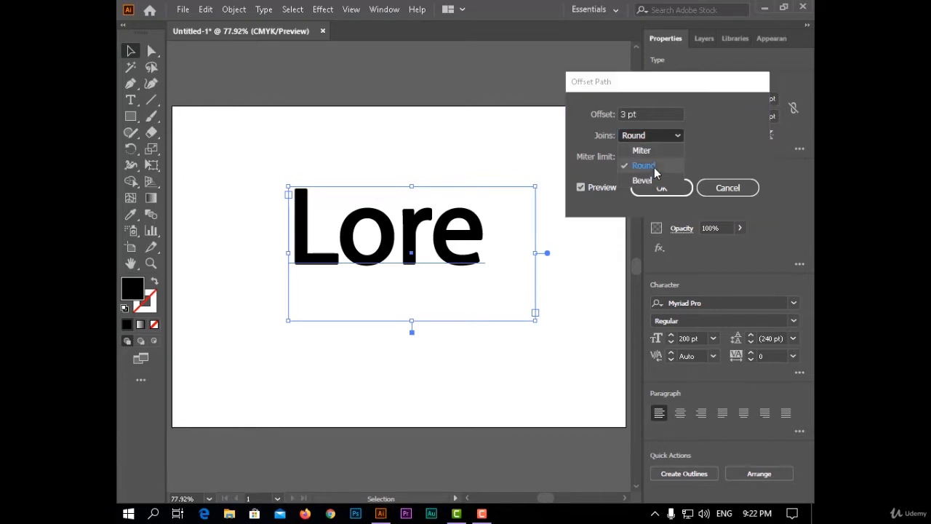
{"action": "left_click", "coordinate": [652, 181]}
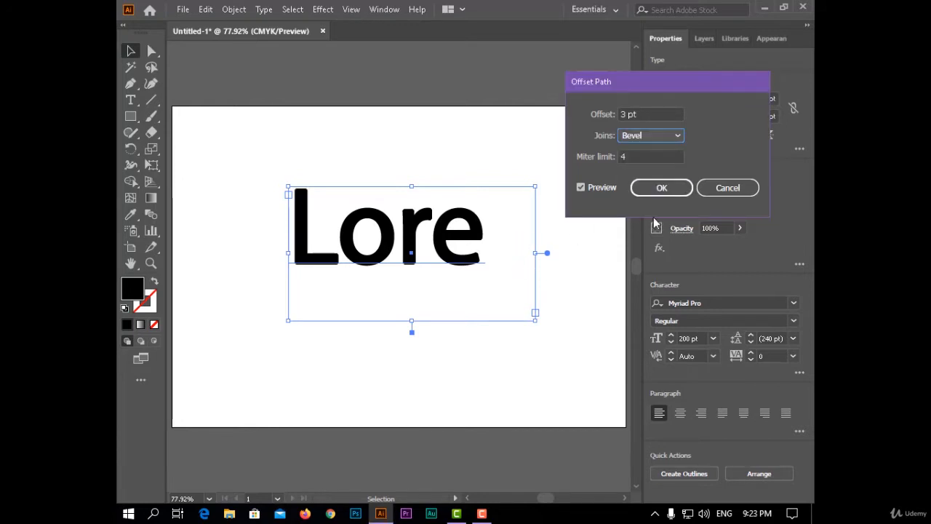
{"action": "left_click", "coordinate": [674, 188]}
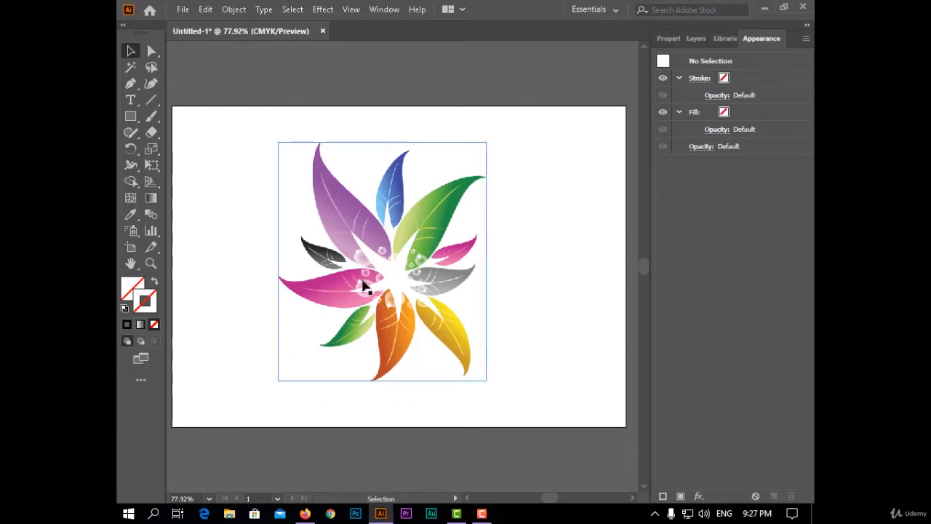
Step: Add a new stroke to the colourful leaf image and apply the Outline Object path effect to that stroke
{"action": "left_click", "coordinate": [397, 261]}
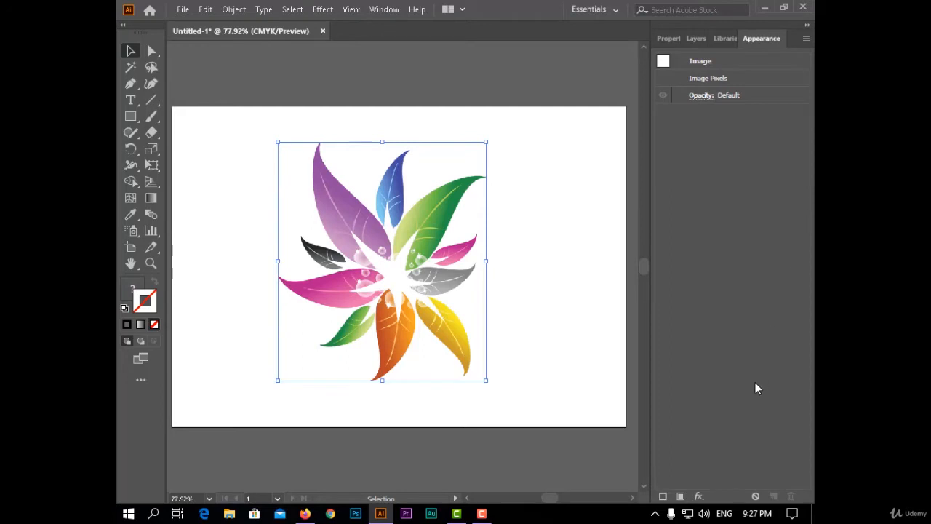
{"action": "left_click", "coordinate": [663, 496]}
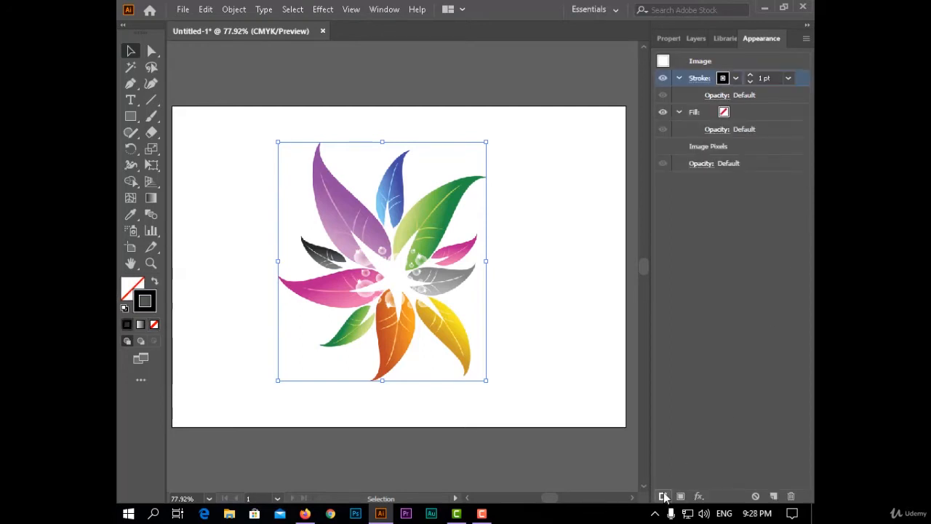
{"action": "left_click", "coordinate": [699, 496]}
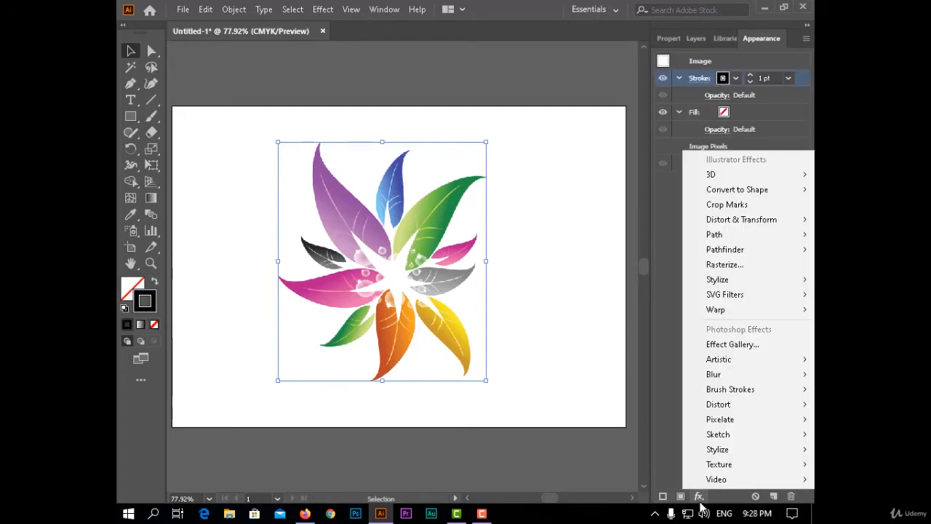
{"action": "mouse_move", "coordinate": [747, 236]}
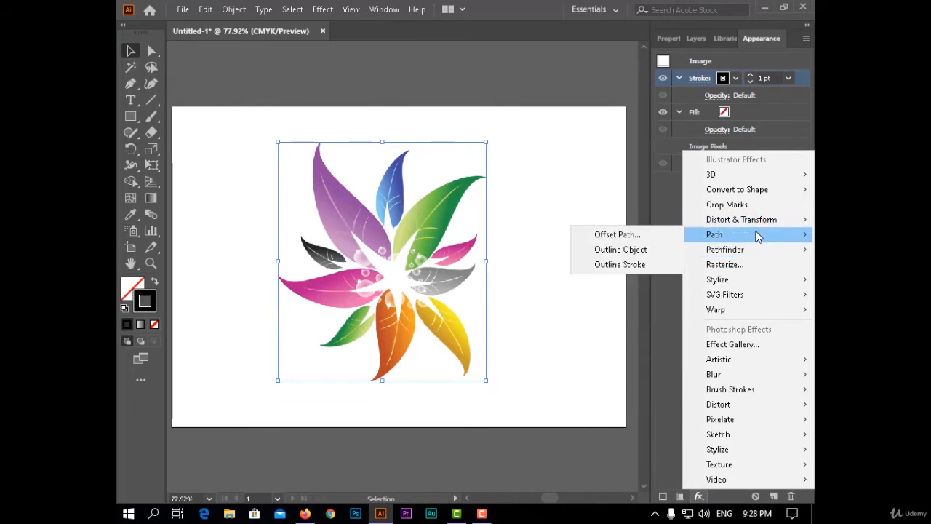
{"action": "left_click", "coordinate": [628, 249]}
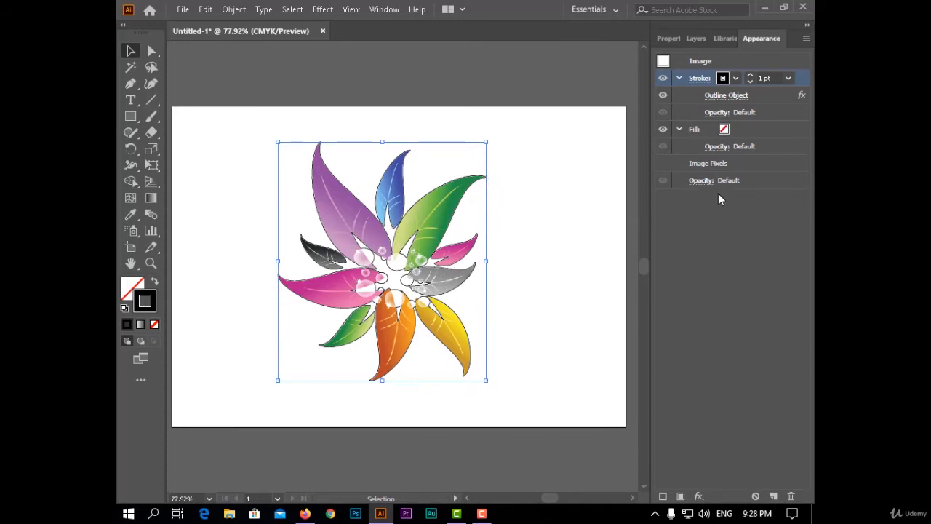
Step: Set the image outline's stroke weight to 3 pt and its colour to red
{"action": "left_click", "coordinate": [750, 77]}
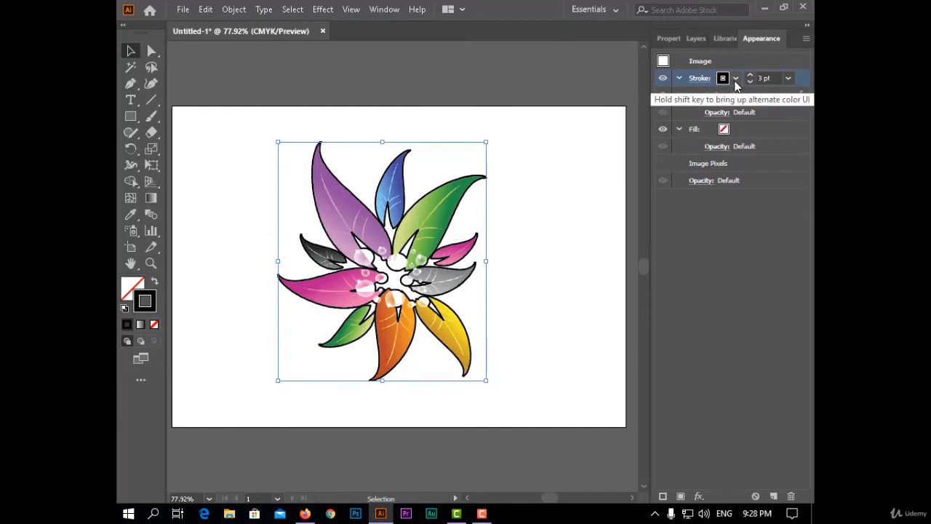
{"action": "left_click", "coordinate": [722, 78]}
{"action": "left_click", "coordinate": [714, 101]}
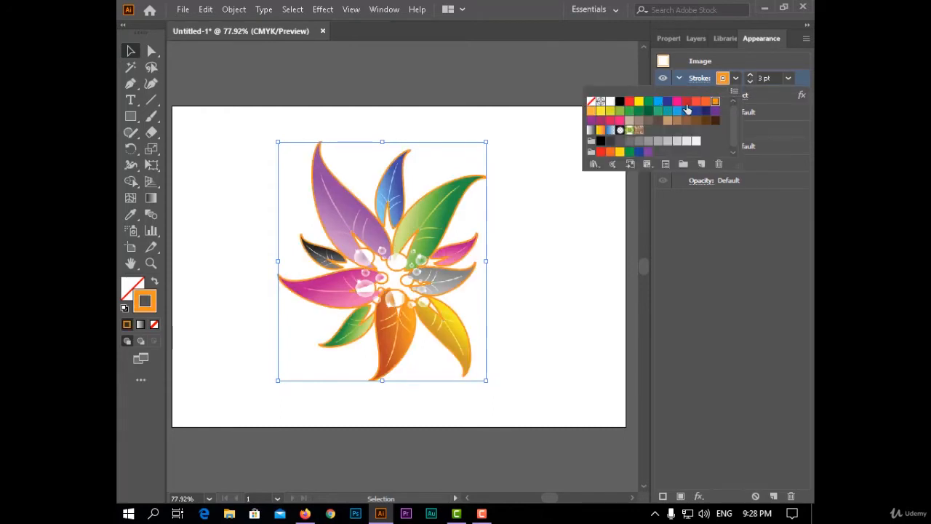
{"action": "left_click", "coordinate": [686, 101]}
{"action": "left_click", "coordinate": [733, 274]}
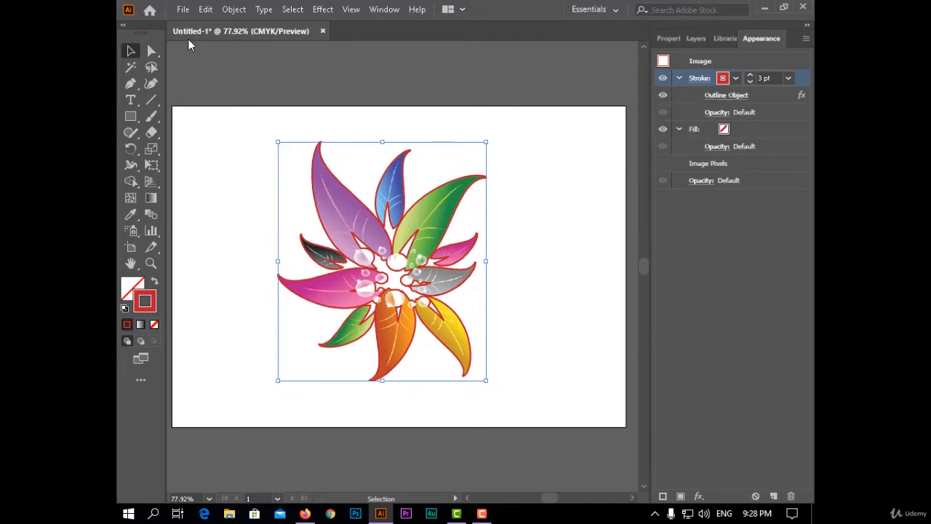
Step: Expand the appearance of the outlined leaf image and ungroup the resulting pieces
{"action": "left_click", "coordinate": [232, 8]}
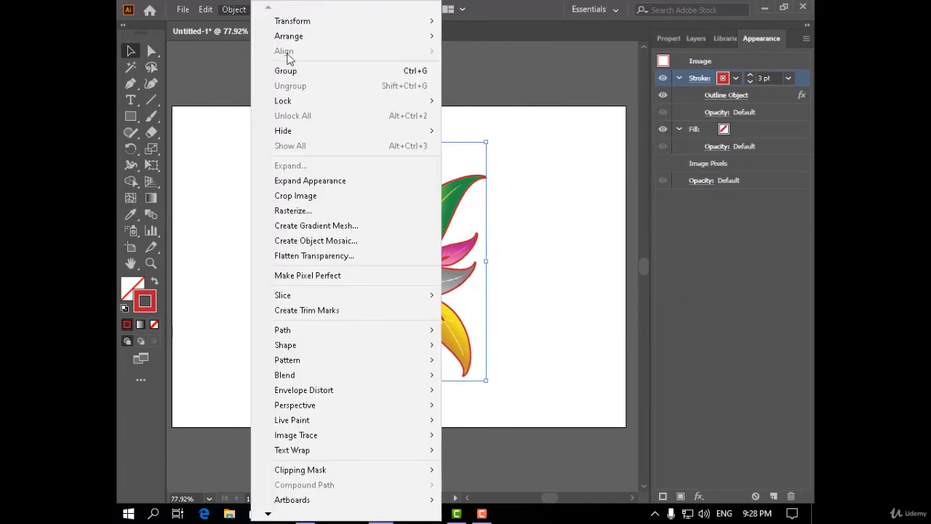
{"action": "left_click", "coordinate": [409, 183]}
{"action": "right_click", "coordinate": [410, 200]}
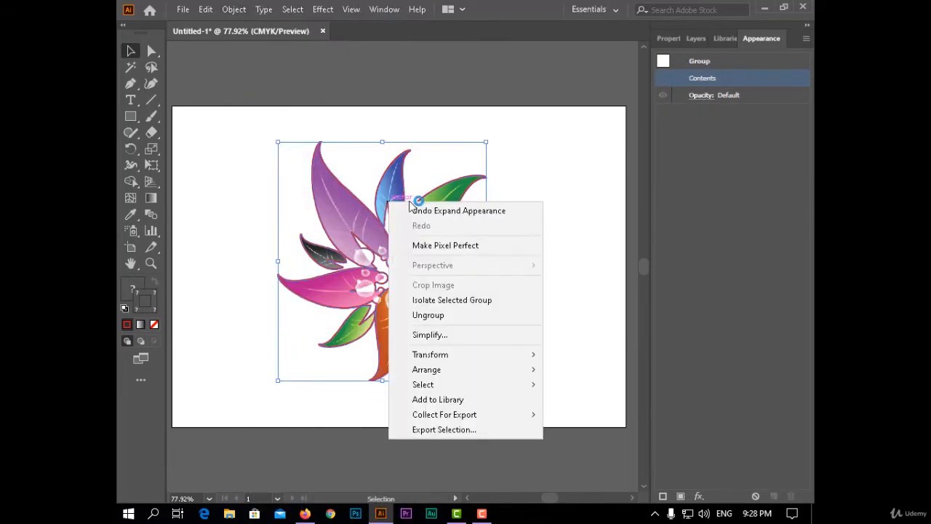
{"action": "left_click", "coordinate": [520, 317]}
{"action": "left_click", "coordinate": [583, 258]}
Step: Delete the leaf image itself, keeping its separated red outline
{"action": "left_click", "coordinate": [435, 222]}
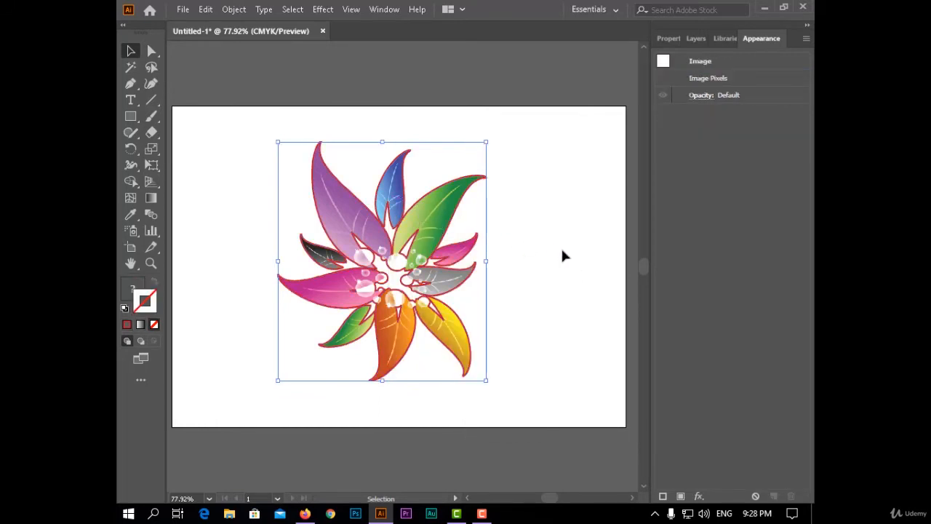
{"action": "key", "text": "Delete"}
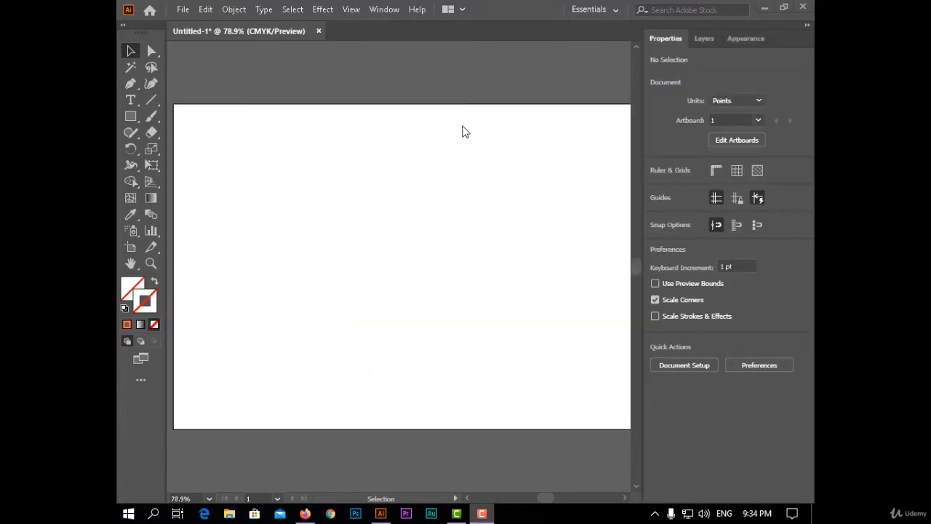
{"action": "left_click", "coordinate": [322, 9]}
{"action": "mouse_move", "coordinate": [458, 147]}
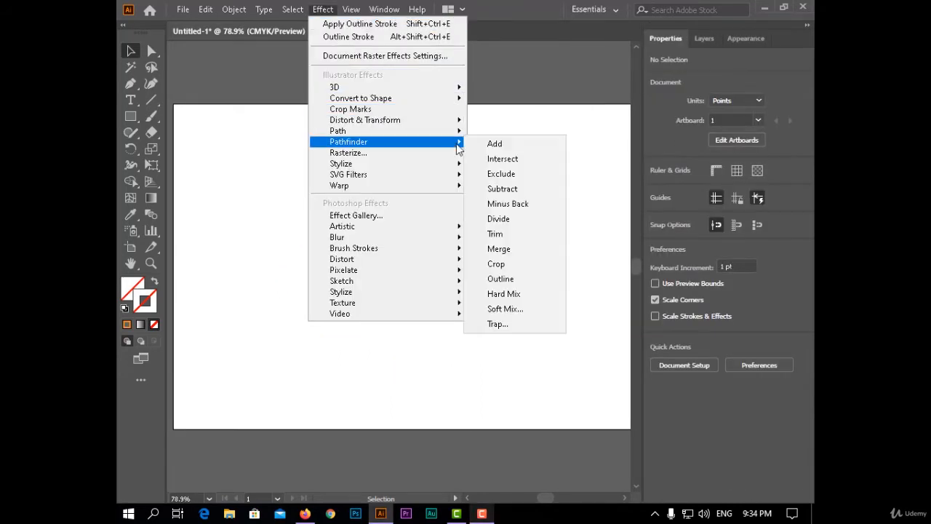
{"action": "left_click", "coordinate": [520, 195]}
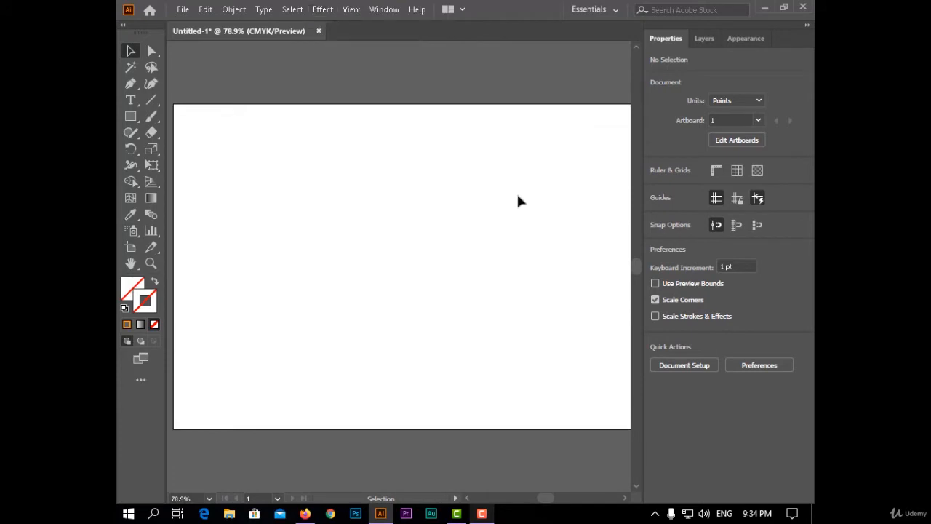
Step: Draw a nearly horizontal straight line about 500 pt long across the middle of the artboard
{"action": "left_click", "coordinate": [152, 100]}
{"action": "left_click_drag", "start_coordinate": [264, 240], "coordinate": [536, 244]}
{"action": "left_click", "coordinate": [130, 51]}
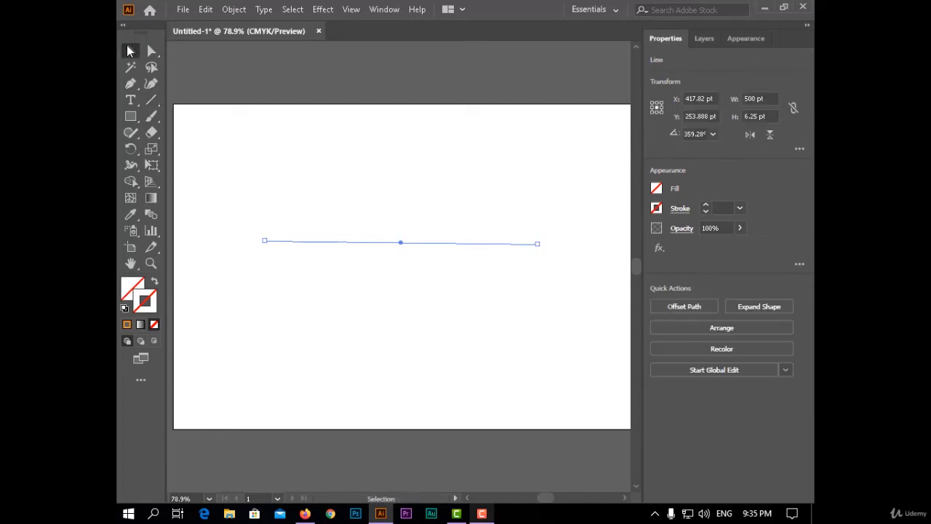
Step: Give the line an orange stroke and increase its weight to 32 pt
{"action": "left_click", "coordinate": [657, 209]}
{"action": "left_click_drag", "start_coordinate": [537, 258], "coordinate": [566, 252]}
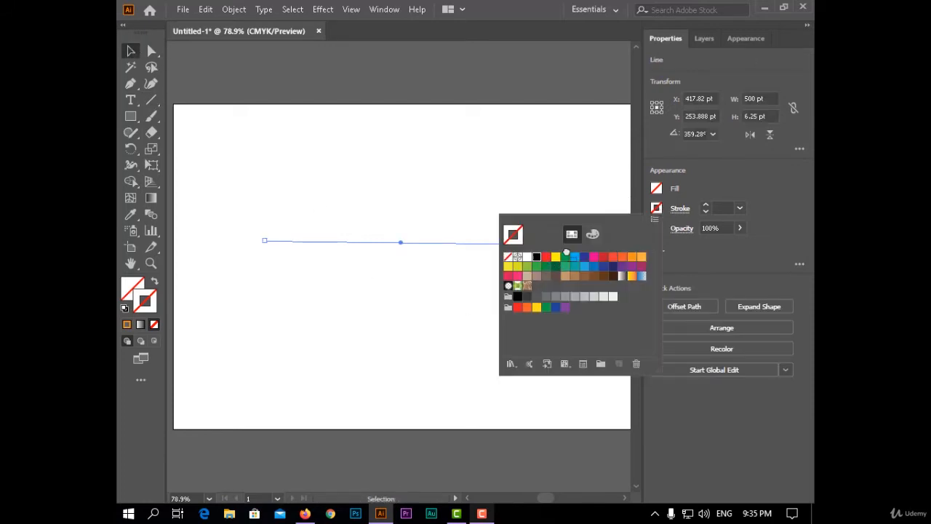
{"action": "left_click", "coordinate": [704, 205]}
{"action": "left_click", "coordinate": [705, 204]}
{"action": "left_click", "coordinate": [705, 205]}
{"action": "left_click", "coordinate": [706, 204]}
{"action": "left_click", "coordinate": [705, 204]}
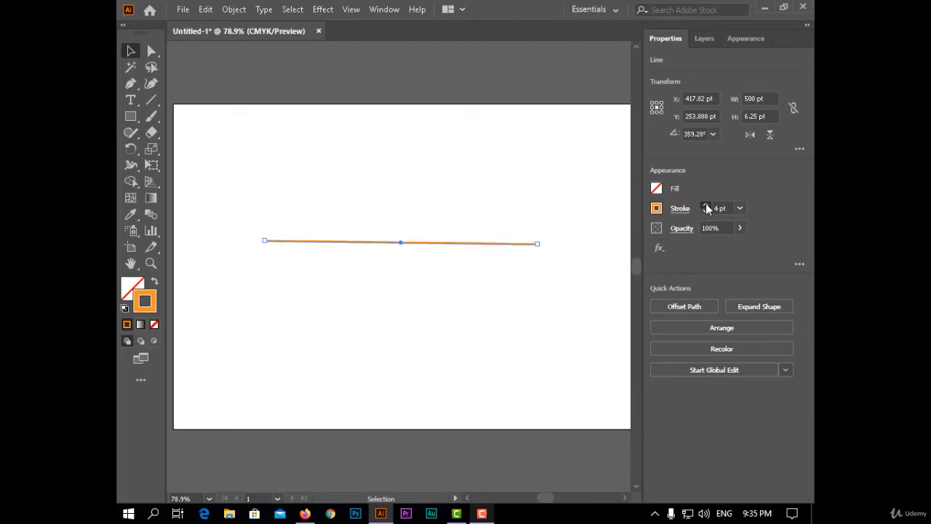
{"action": "left_click", "coordinate": [705, 204]}
{"action": "left_click", "coordinate": [705, 204]}
{"action": "left_click", "coordinate": [705, 204]}
{"action": "left_click", "coordinate": [705, 205]}
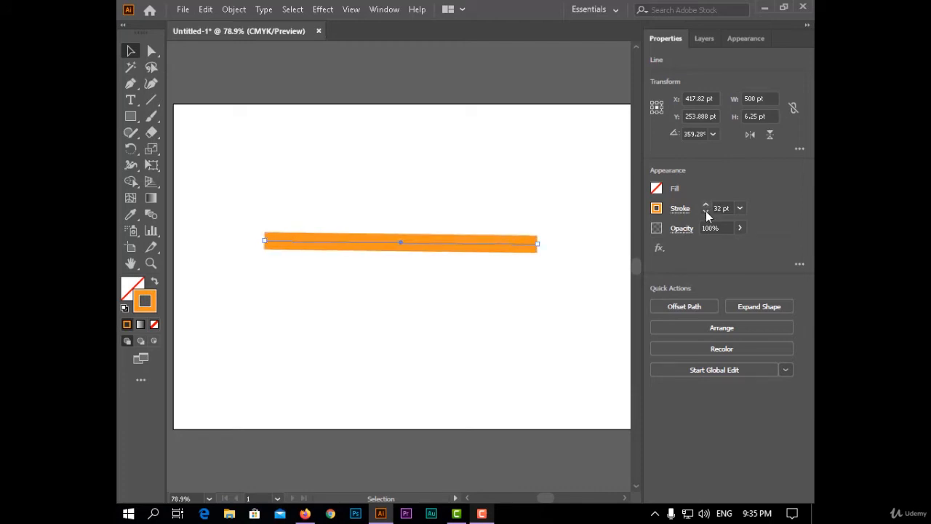
Step: Reduce the line's stroke weight to 31 pt and add a second stroke in red to the same line
{"action": "left_click", "coordinate": [704, 212]}
{"action": "left_click", "coordinate": [746, 40]}
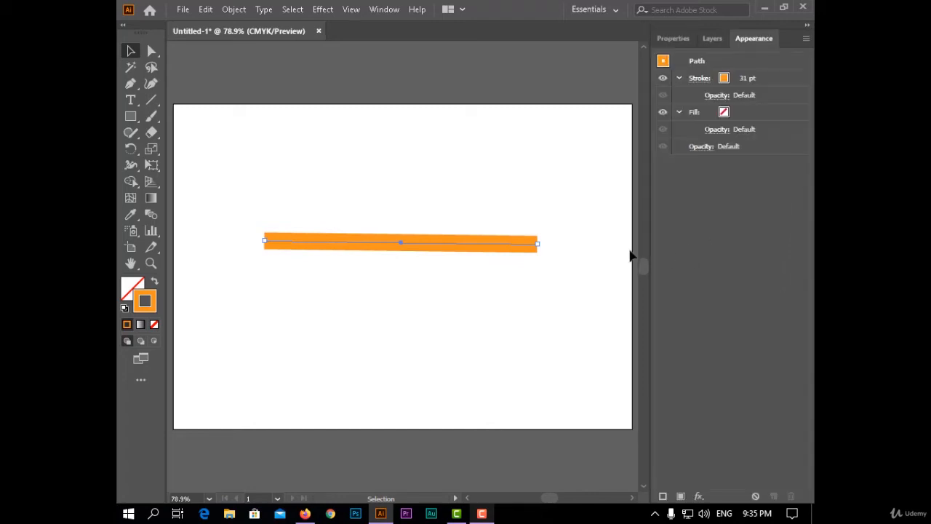
{"action": "left_click", "coordinate": [662, 497]}
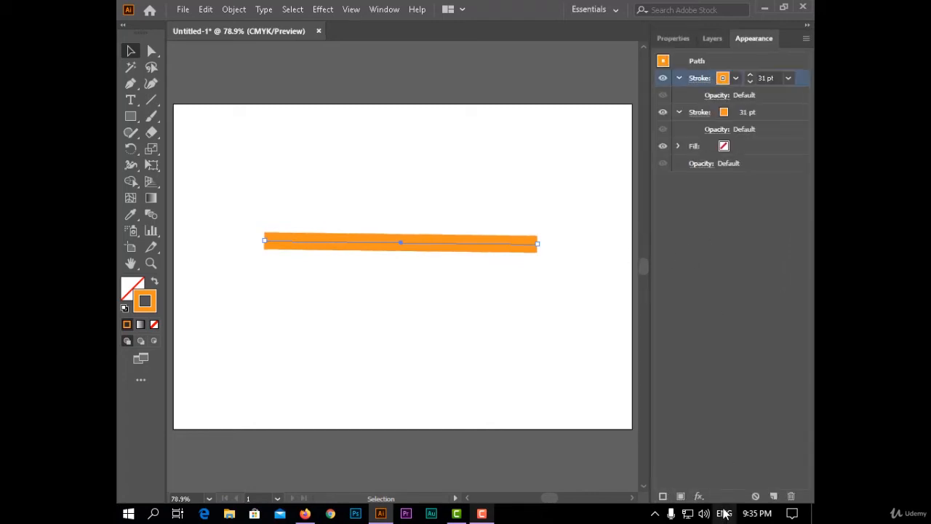
{"action": "left_click", "coordinate": [735, 78]}
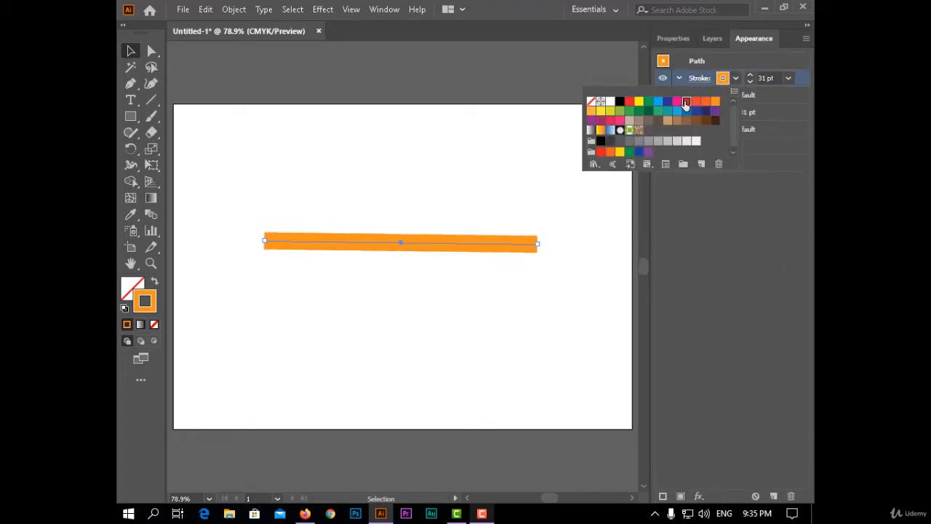
{"action": "left_click", "coordinate": [685, 101]}
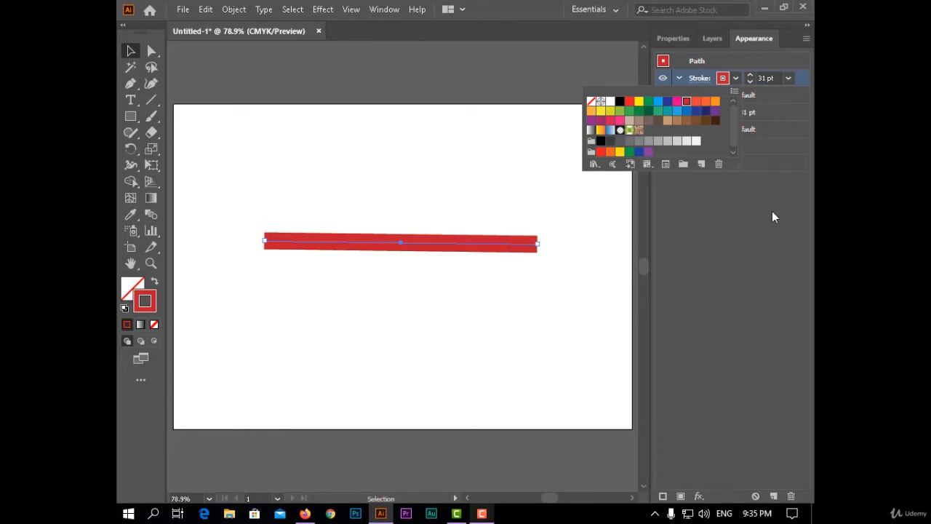
{"action": "left_click", "coordinate": [710, 81]}
Step: Apply the Outline Stroke path effect to the red stroke and move that stroke below the orange one
{"action": "left_click", "coordinate": [698, 496]}
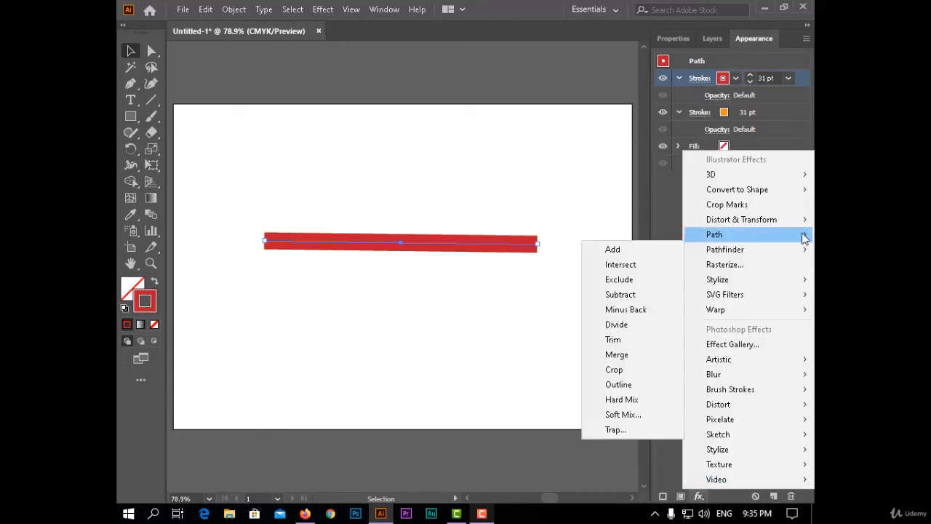
{"action": "mouse_move", "coordinate": [803, 234]}
{"action": "left_click", "coordinate": [648, 265]}
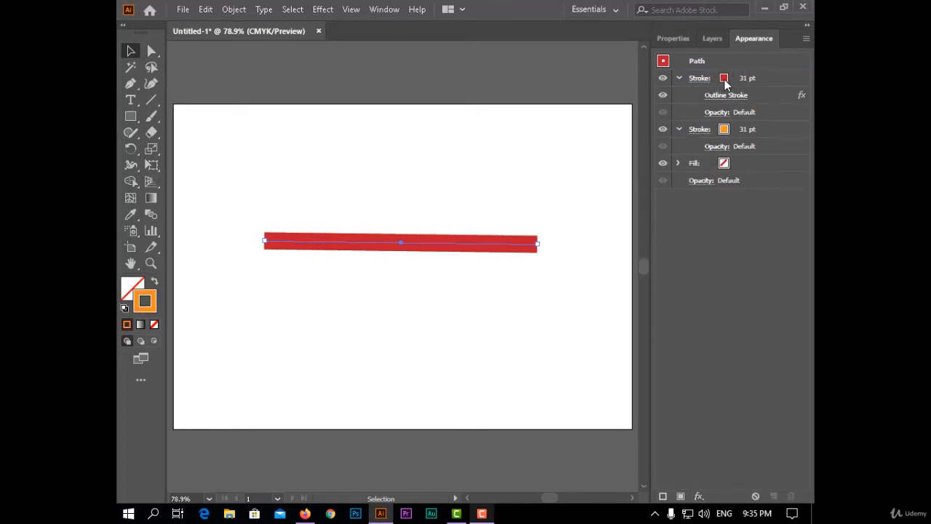
{"action": "mouse_move", "coordinate": [735, 80]}
{"action": "left_mouse_down"}
{"action": "mouse_move", "coordinate": [747, 138]}
{"action": "mouse_move", "coordinate": [703, 137]}
{"action": "mouse_move", "coordinate": [765, 129]}
{"action": "mouse_move", "coordinate": [751, 155]}
{"action": "left_mouse_up"}
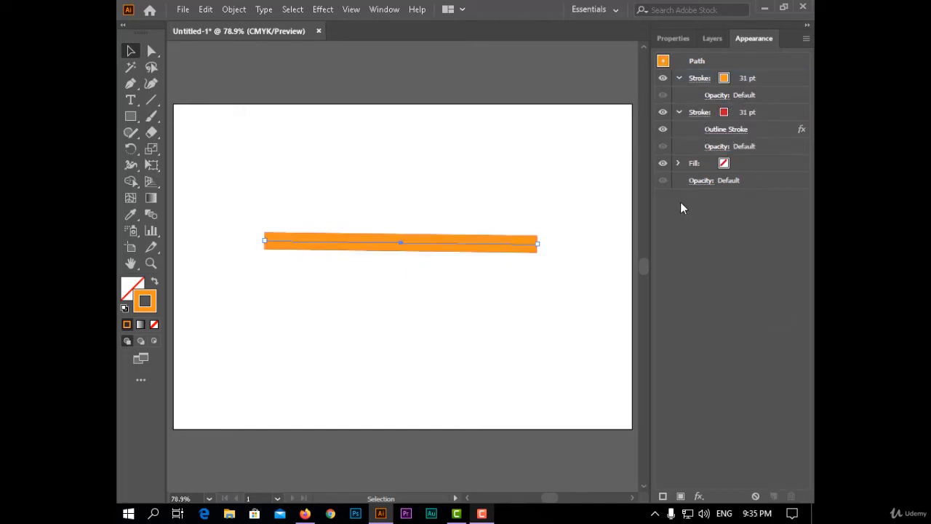
Step: Increase the red stroke's weight to 47 pt and deselect the line
{"action": "left_click", "coordinate": [760, 114]}
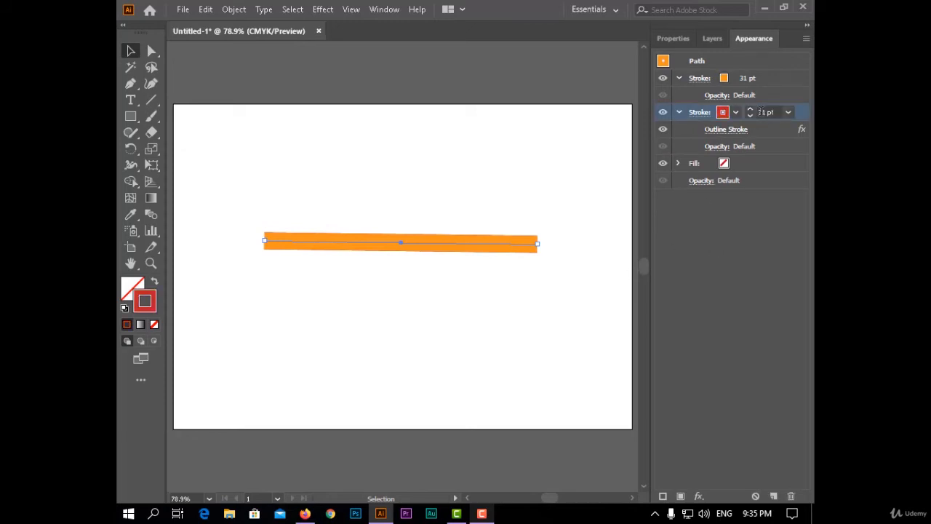
{"action": "left_click", "coordinate": [752, 112]}
{"action": "left_click", "coordinate": [751, 112]}
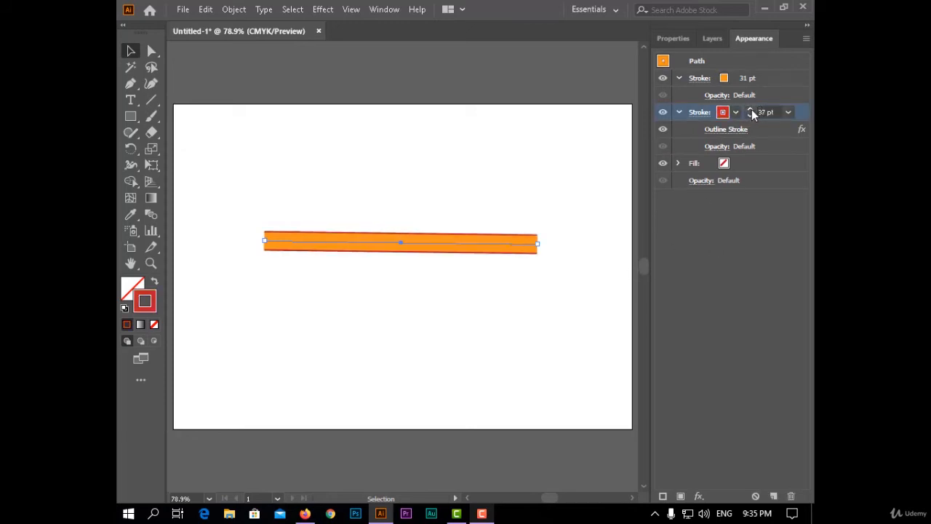
{"action": "left_click", "coordinate": [751, 112]}
{"action": "left_click", "coordinate": [751, 111]}
{"action": "left_click", "coordinate": [751, 112]}
{"action": "left_click", "coordinate": [751, 112]}
{"action": "left_click", "coordinate": [751, 112]}
{"action": "left_click", "coordinate": [752, 112]}
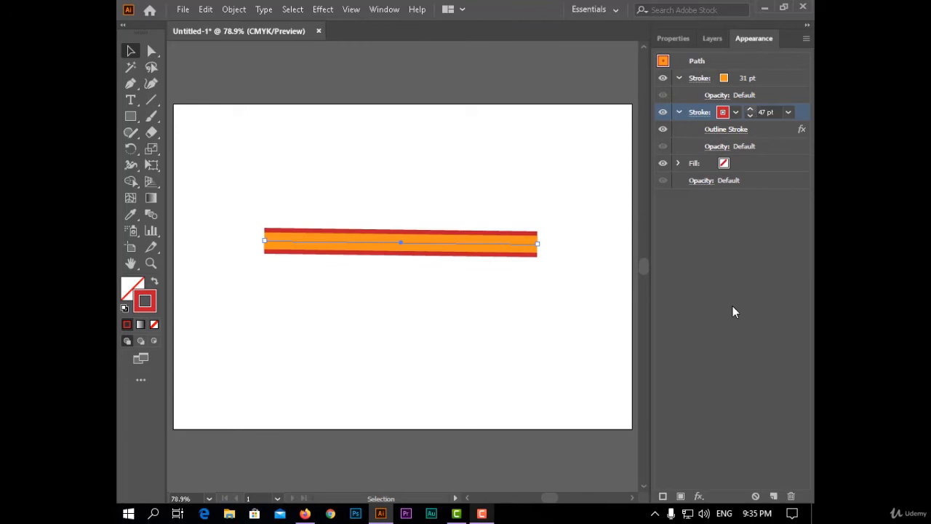
{"action": "left_click", "coordinate": [574, 351]}
{"action": "scroll", "coordinate": [517, 241], "scroll_direction": "up", "scroll_amount": 2}
{"action": "scroll", "coordinate": [570, 234], "scroll_direction": "up", "scroll_amount": 3}
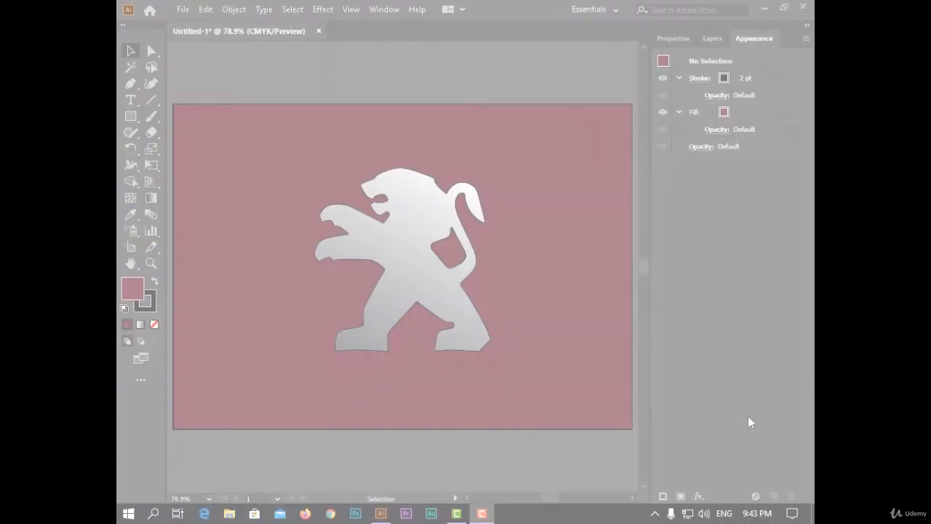
Step: Place the Peugeot logo image at the artboard's upper-left corner and scale it to about 823 by 463 pt
{"action": "left_click", "coordinate": [183, 9]}
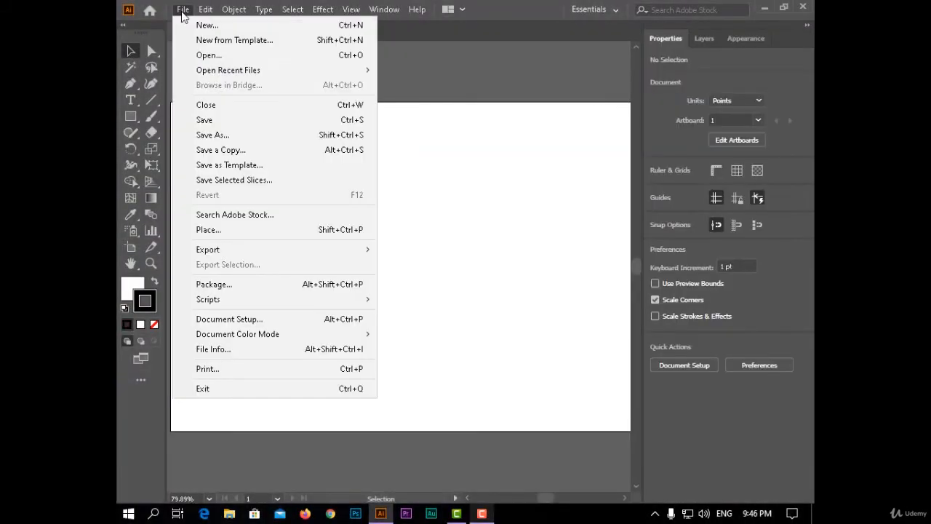
{"action": "left_click", "coordinate": [249, 230]}
{"action": "double_click", "coordinate": [293, 174]}
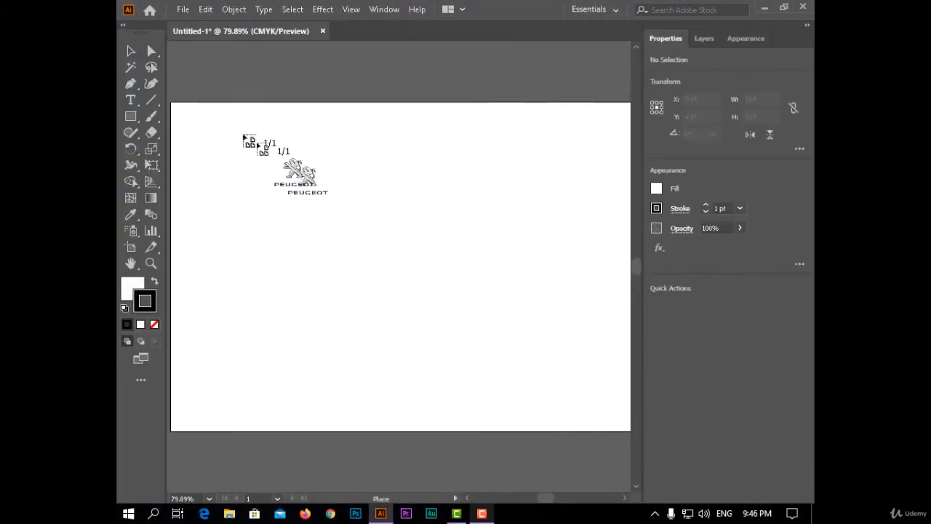
{"action": "left_click", "coordinate": [171, 106]}
{"action": "scroll", "coordinate": [436, 267], "scroll_direction": "down", "scroll_amount": 5}
{"action": "left_click_drag", "start_coordinate": [603, 358], "coordinate": [512, 287]}
{"action": "key", "text": "ctrl+0"}
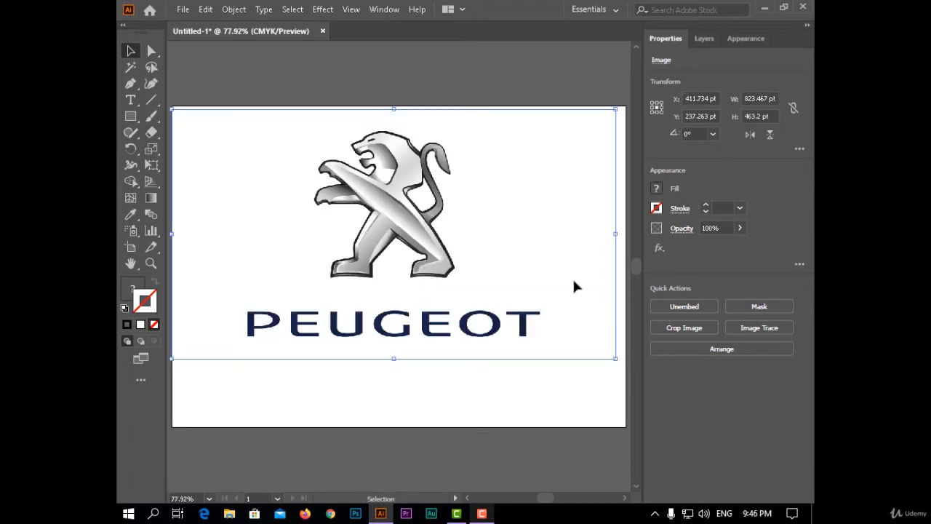
Step: Crop the Peugeot image to the lion emblem, about 299 by 337 pt, and move it to the artboard's centre
{"action": "right_click", "coordinate": [344, 213]}
{"action": "left_click", "coordinate": [400, 276]}
{"action": "left_click_drag", "start_coordinate": [396, 344], "coordinate": [399, 289]}
{"action": "left_click_drag", "start_coordinate": [554, 204], "coordinate": [464, 204]}
{"action": "left_click_drag", "start_coordinate": [223, 198], "coordinate": [304, 199]}
{"action": "key", "text": "Return"}
{"action": "left_click_drag", "start_coordinate": [410, 217], "coordinate": [426, 283]}
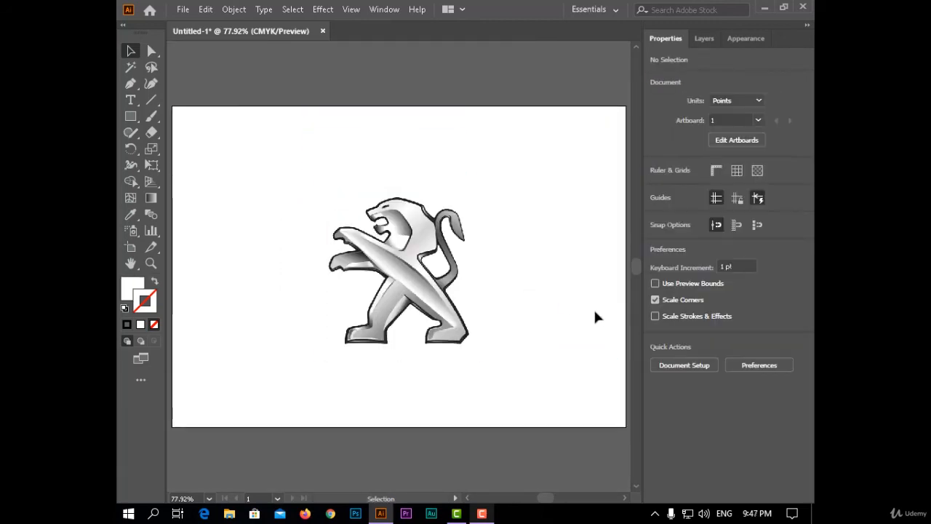
Step: Add a black stroke with the Outline Object path effect to the lion image and set its weight to 3 pt
{"action": "left_click_drag", "start_coordinate": [470, 182], "coordinate": [424, 219]}
{"action": "key", "text": "ctrl+z"}
{"action": "left_click_drag", "start_coordinate": [536, 198], "coordinate": [307, 338]}
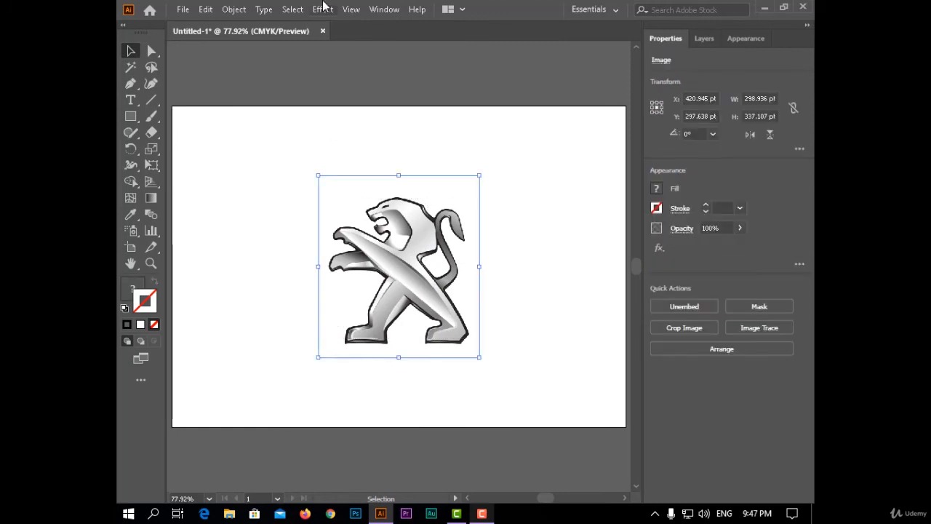
{"action": "left_click", "coordinate": [745, 37]}
{"action": "left_click", "coordinate": [680, 495]}
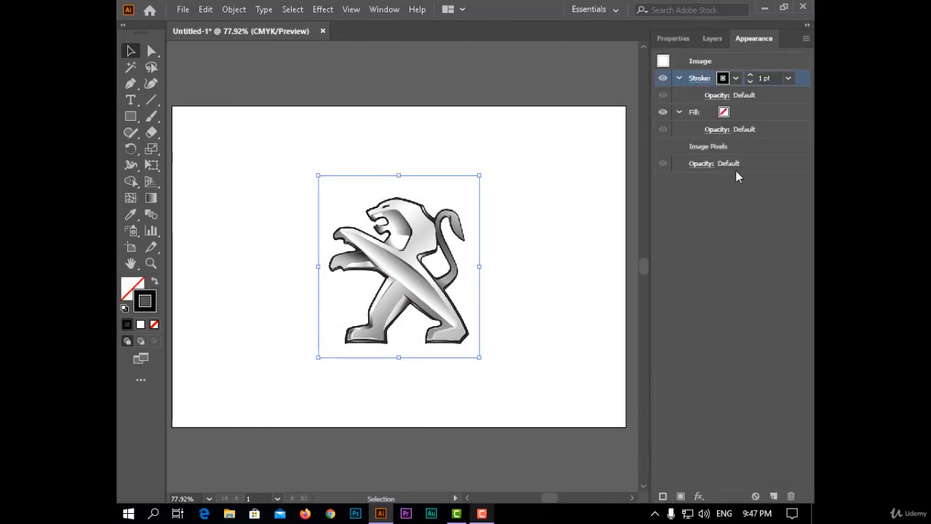
{"action": "left_click", "coordinate": [699, 496]}
{"action": "left_click", "coordinate": [658, 249]}
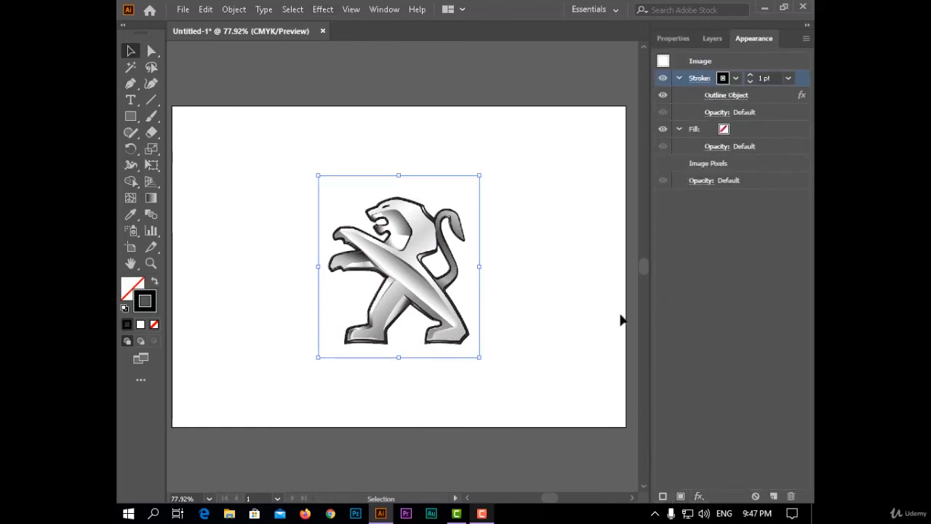
{"action": "left_click", "coordinate": [749, 76]}
{"action": "left_click", "coordinate": [749, 76]}
Step: Expand the lion image's appearance and delete the image itself, keeping the separated black outline
{"action": "left_click_drag", "start_coordinate": [530, 183], "coordinate": [334, 318]}
{"action": "right_click", "coordinate": [416, 267]}
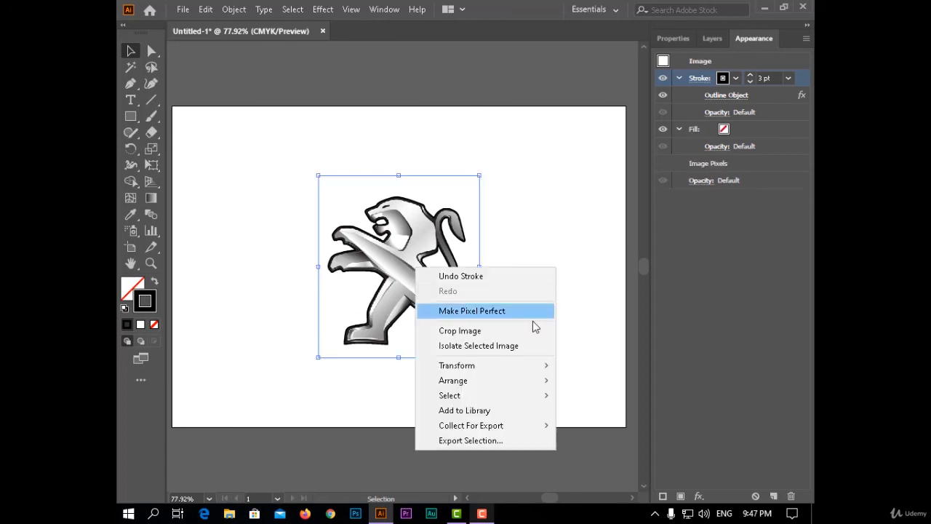
{"action": "left_click", "coordinate": [233, 10]}
{"action": "left_click", "coordinate": [431, 324]}
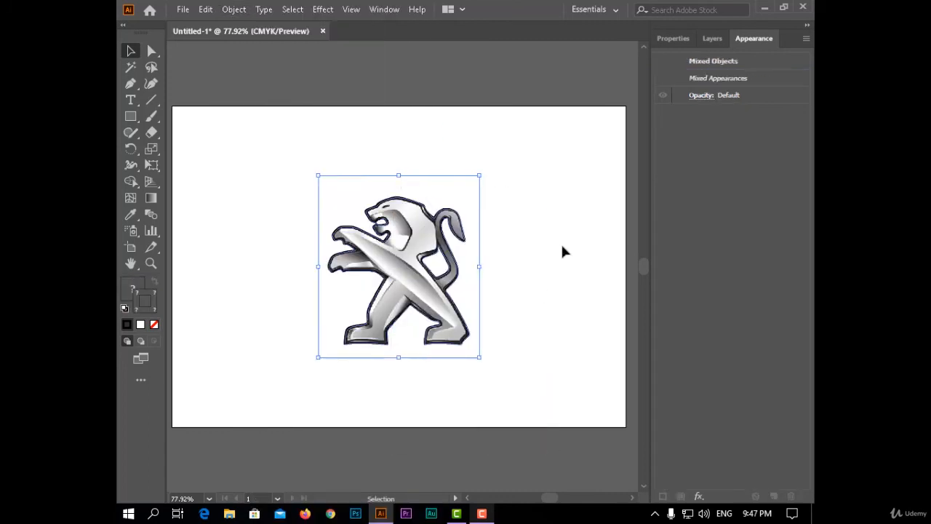
{"action": "left_click", "coordinate": [561, 247]}
{"action": "left_click", "coordinate": [423, 285]}
{"action": "key", "text": "Delete"}
Step: Define a linear gradient running from white to dark grey
{"action": "left_click", "coordinate": [141, 325]}
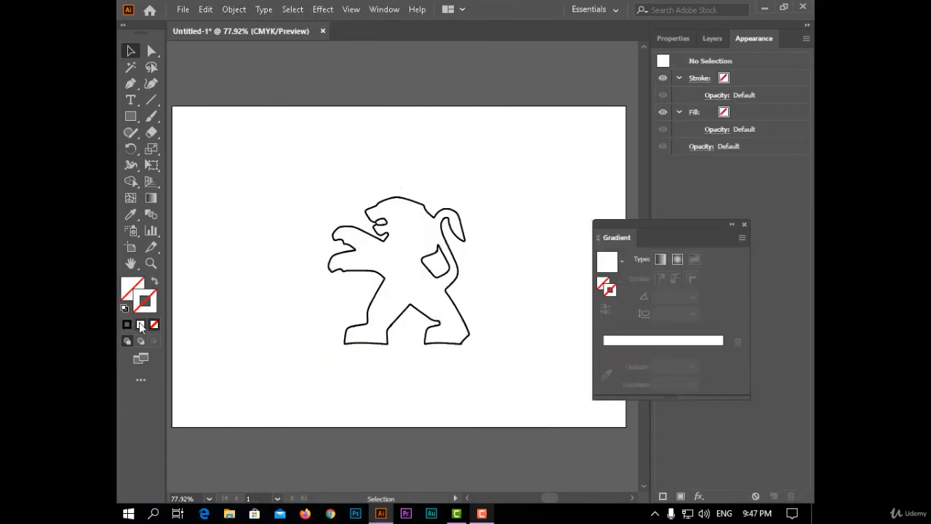
{"action": "double_click", "coordinate": [722, 348]}
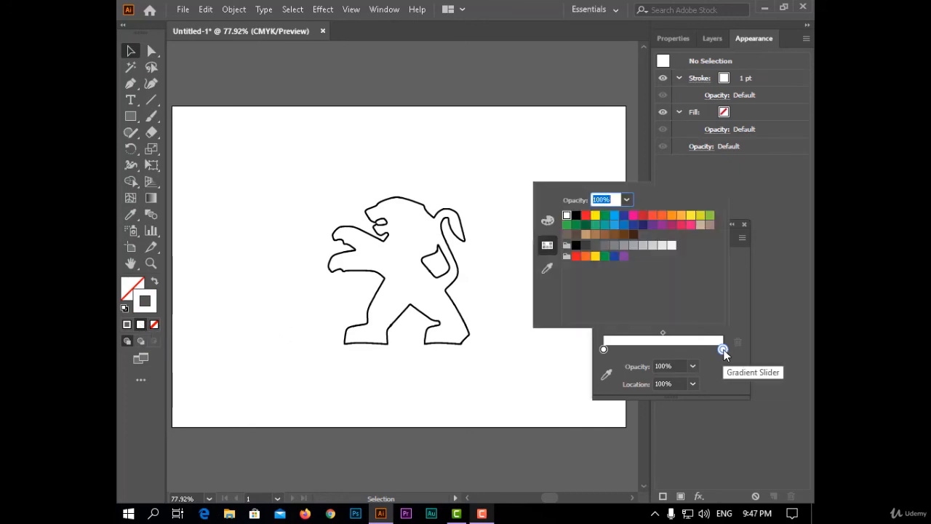
{"action": "left_click", "coordinate": [734, 306]}
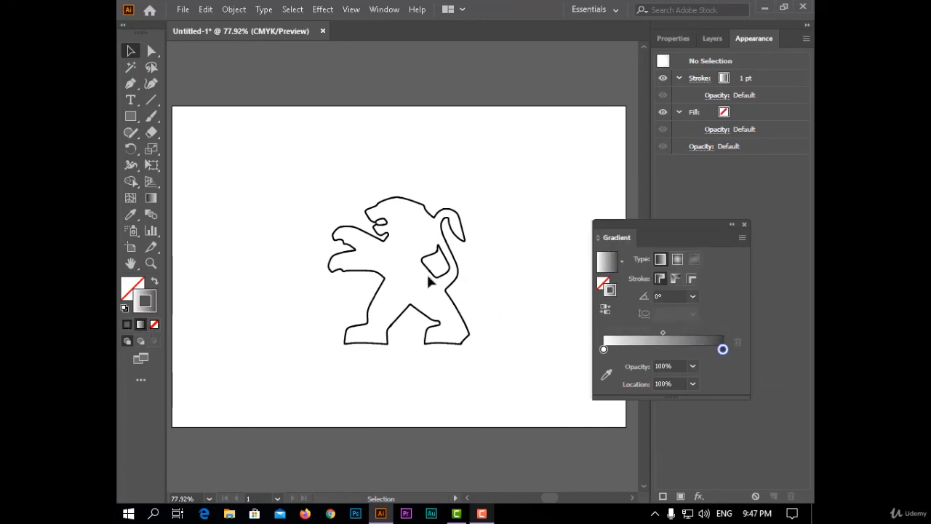
Step: Fill the lion outline with the white-to-dark-grey linear gradient, leaving it without a stroke, and deselect it
{"action": "left_click", "coordinate": [451, 258]}
{"action": "left_click", "coordinate": [154, 282]}
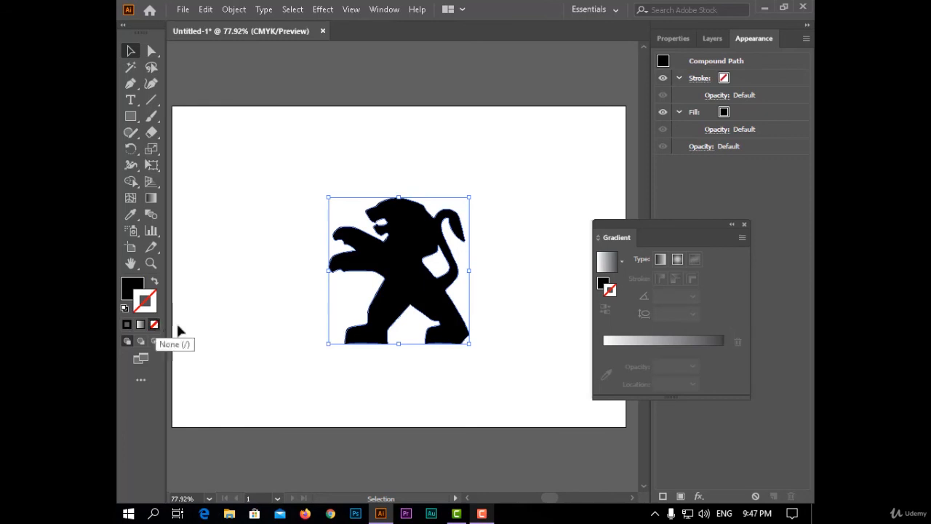
{"action": "left_click", "coordinate": [661, 260]}
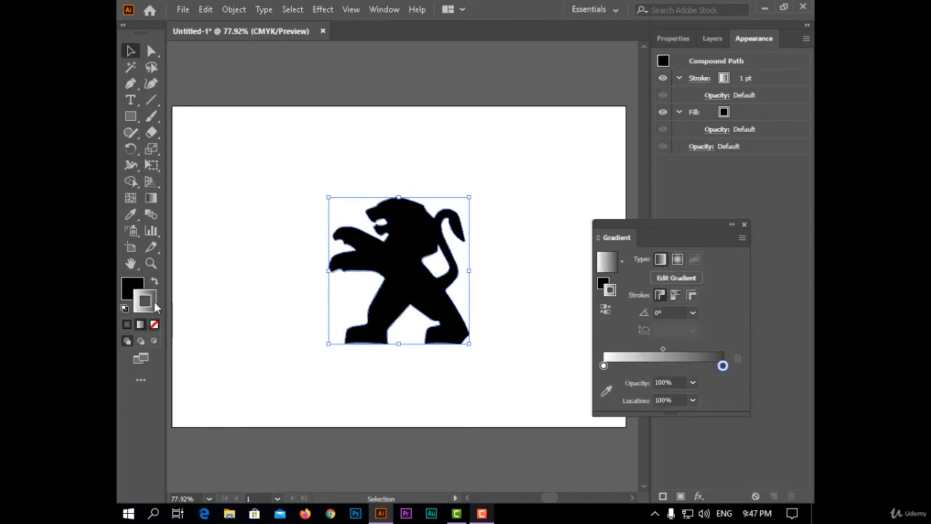
{"action": "key", "text": "shift+x"}
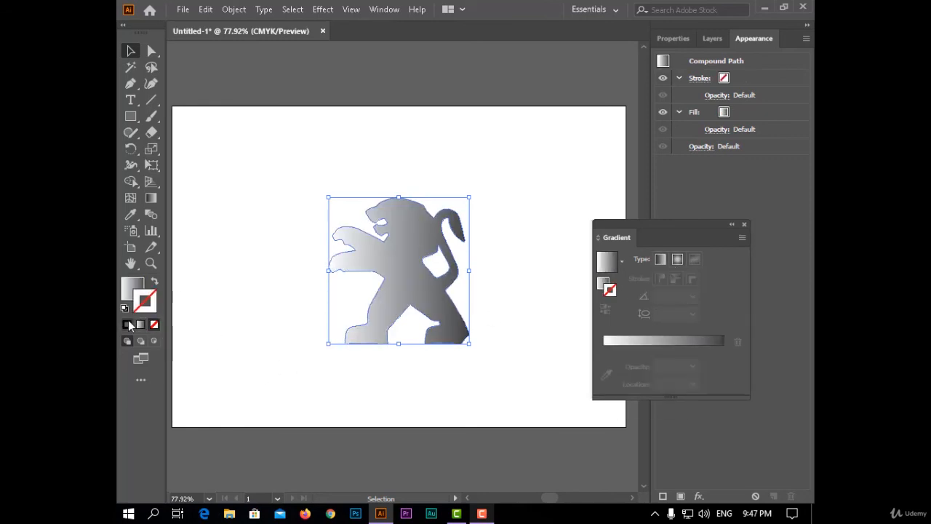
{"action": "left_click", "coordinate": [744, 225]}
{"action": "left_click", "coordinate": [601, 261]}
Step: Draw a rectangle covering the whole artboard
{"action": "key", "text": "m"}
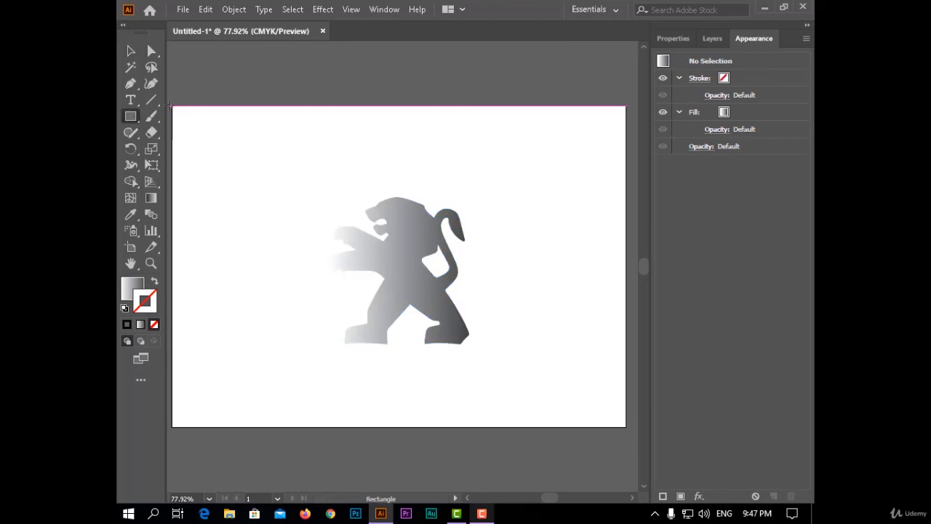
{"action": "left_click_drag", "start_coordinate": [173, 106], "coordinate": [466, 424]}
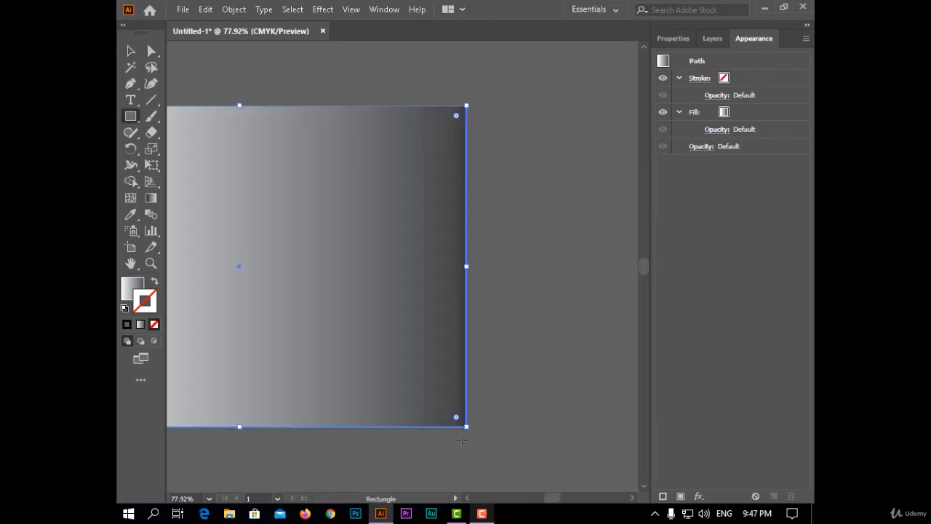
{"action": "key", "text": "ctrl+0"}
Step: Give the artboard-sized rectangle a solid dark red fill in place of the gradient
{"action": "double_click", "coordinate": [131, 290]}
{"action": "left_click", "coordinate": [652, 180]}
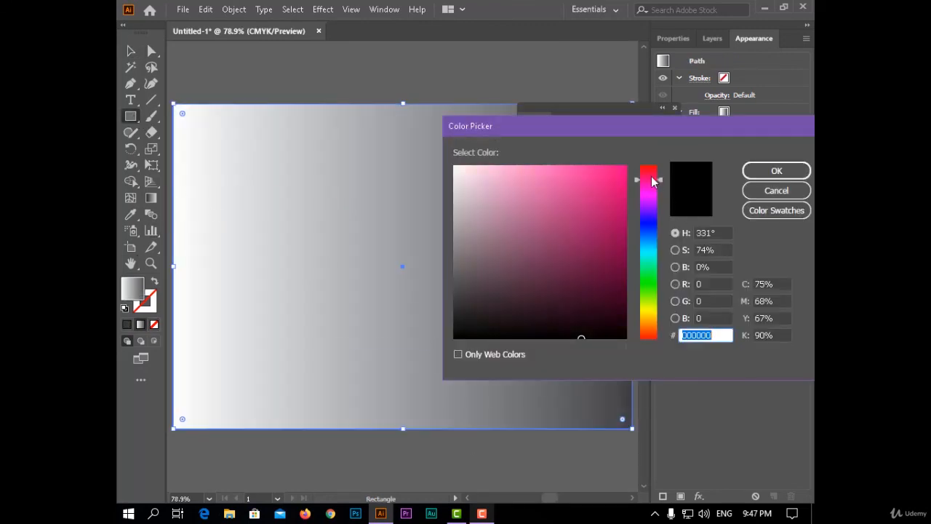
{"action": "left_click_drag", "start_coordinate": [598, 272], "coordinate": [603, 276]}
{"action": "left_click", "coordinate": [777, 176]}
{"action": "left_click", "coordinate": [675, 109]}
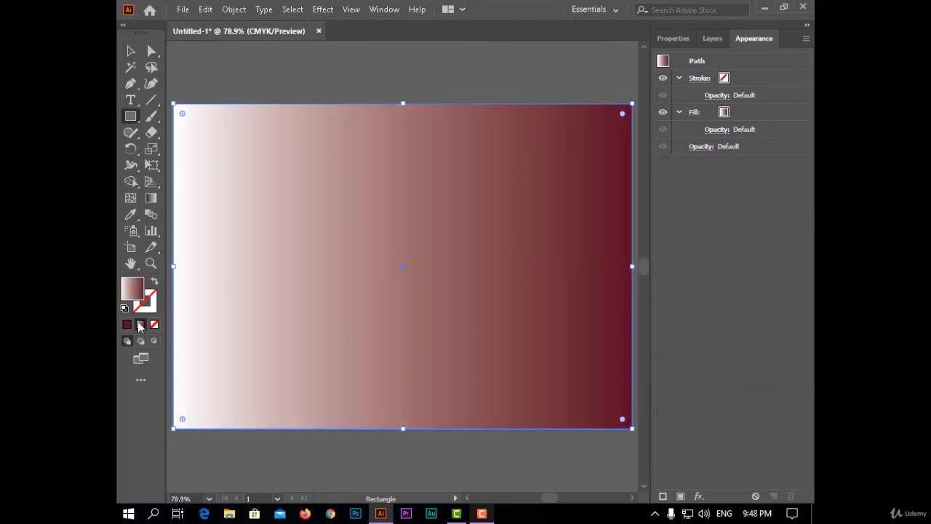
{"action": "left_click", "coordinate": [127, 324]}
Step: Send the dark red rectangle to the back, behind the lion, and deselect it
{"action": "right_click", "coordinate": [361, 196]}
{"action": "key", "text": "v"}
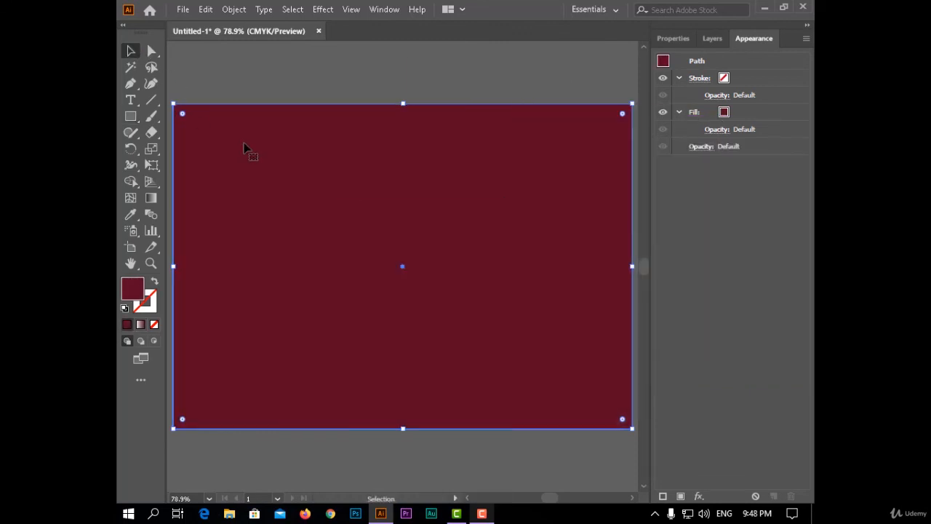
{"action": "right_click", "coordinate": [244, 144]}
{"action": "mouse_move", "coordinate": [375, 373]}
{"action": "left_click", "coordinate": [470, 408]}
{"action": "left_click", "coordinate": [468, 64]}
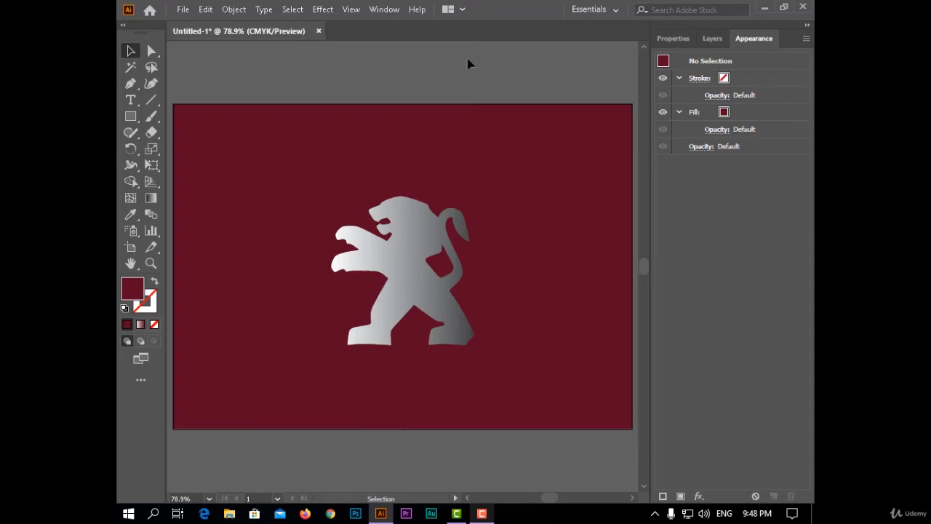